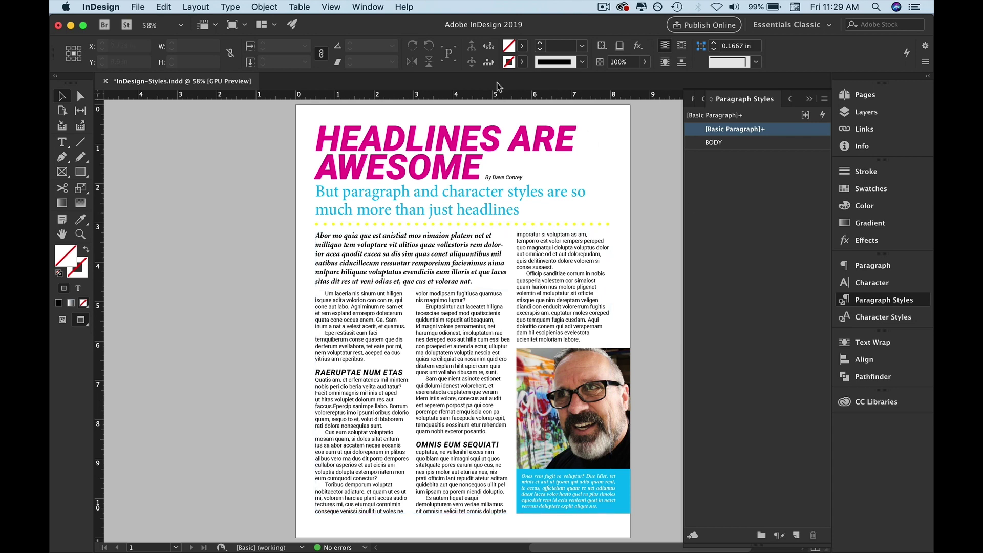
Select the first line of the HEADLINES ARE AWESOME headline
{"action": "triple_click", "coordinate": [445, 139]}
Extend the selection over the whole HEADLINES ARE AWESOME headline, down to AWESOME
{"action": "left_click_drag", "start_coordinate": [461, 139], "coordinate": [468, 160]}
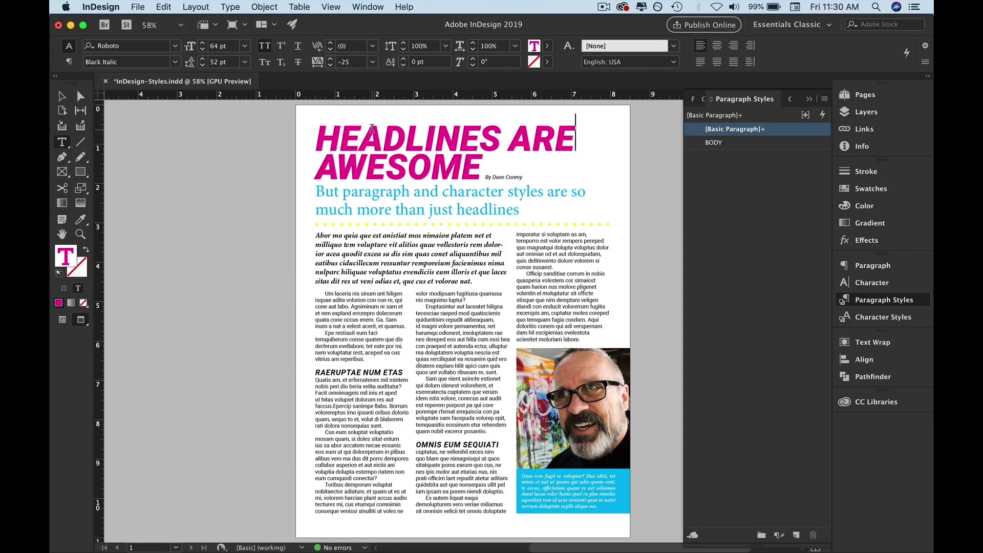
{"action": "double_click", "coordinate": [372, 128]}
Start a new paragraph style from the selected headline and name it HEADLINE
{"action": "triple_click", "coordinate": [372, 128]}
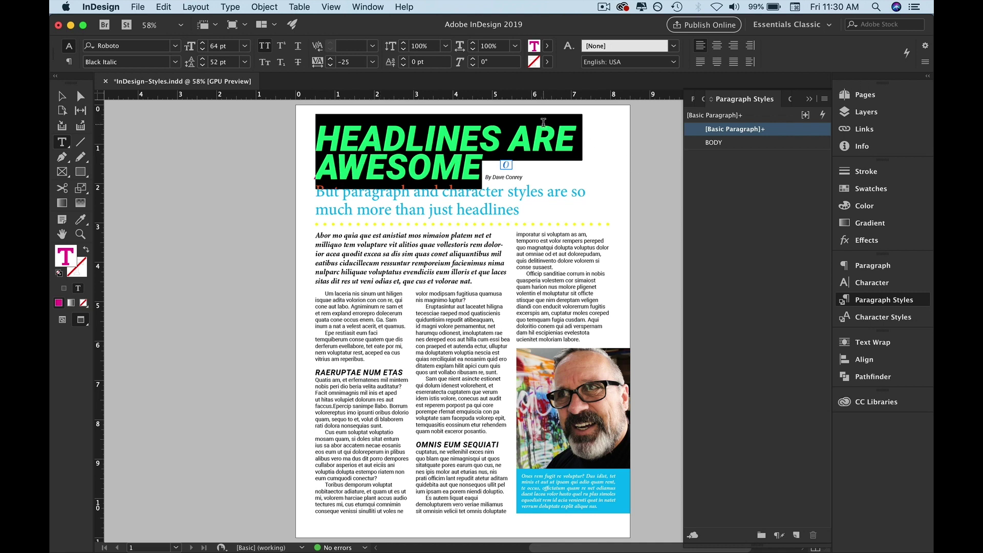
{"action": "left_click", "coordinate": [824, 99]}
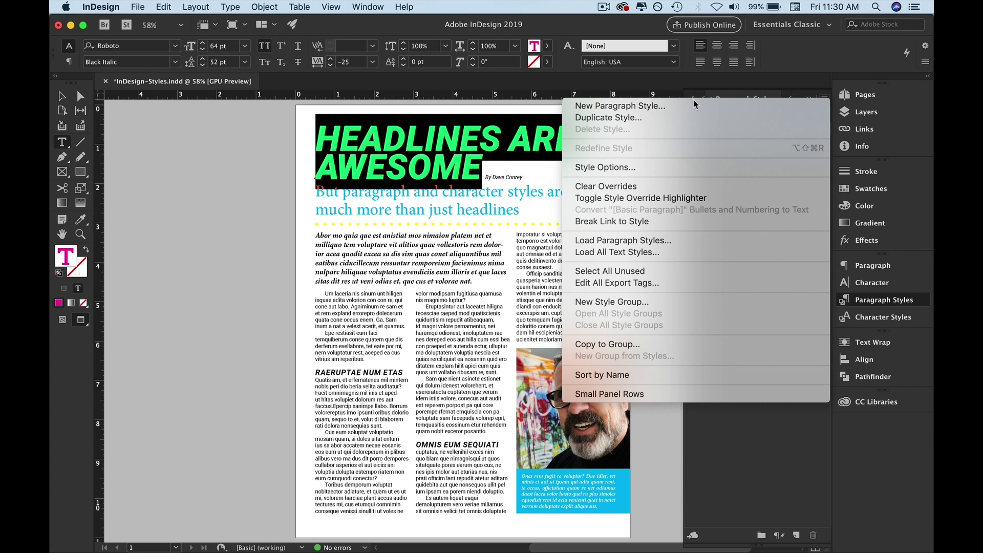
{"action": "left_click", "coordinate": [620, 106]}
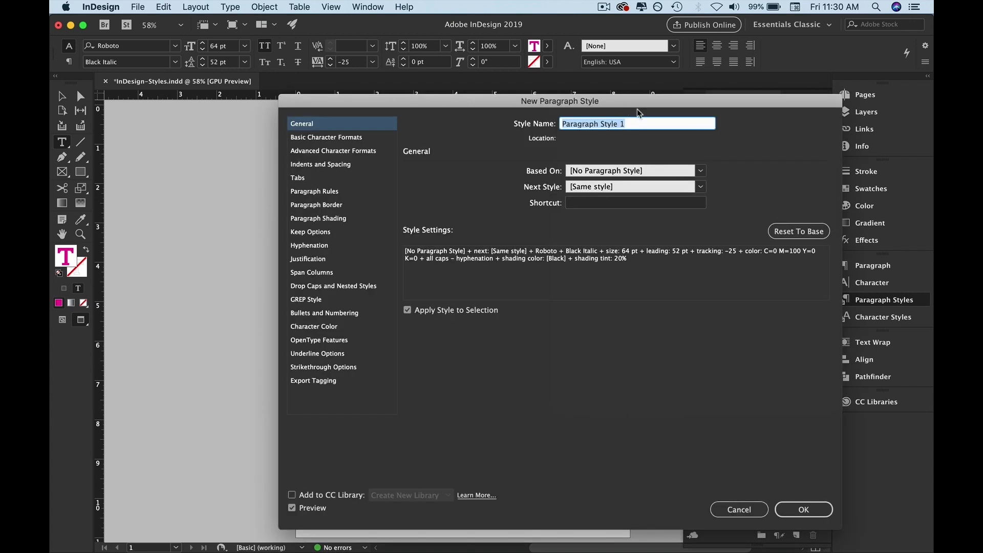
{"action": "type", "text": "HEADLINE"}
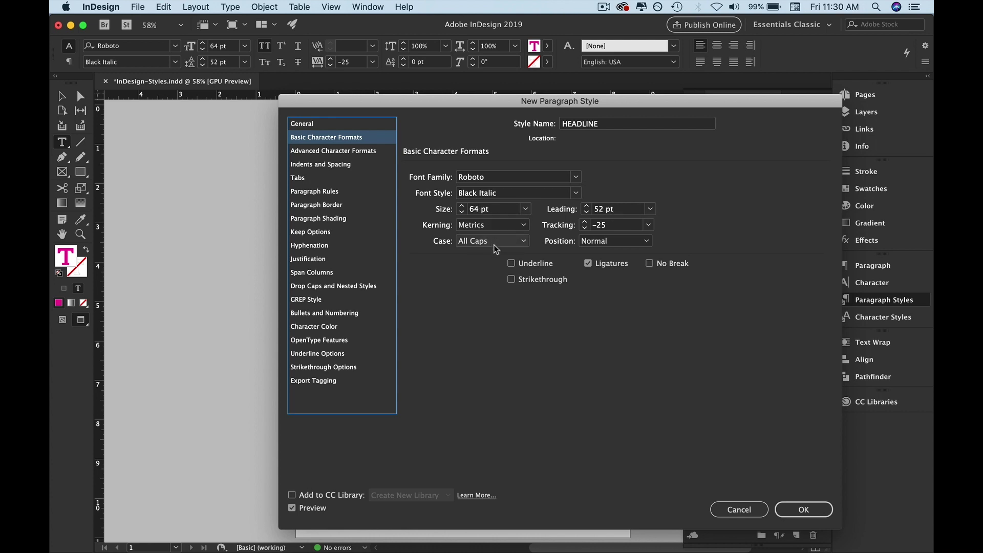
{"action": "left_click_drag", "start_coordinate": [419, 107], "coordinate": [614, 122]}
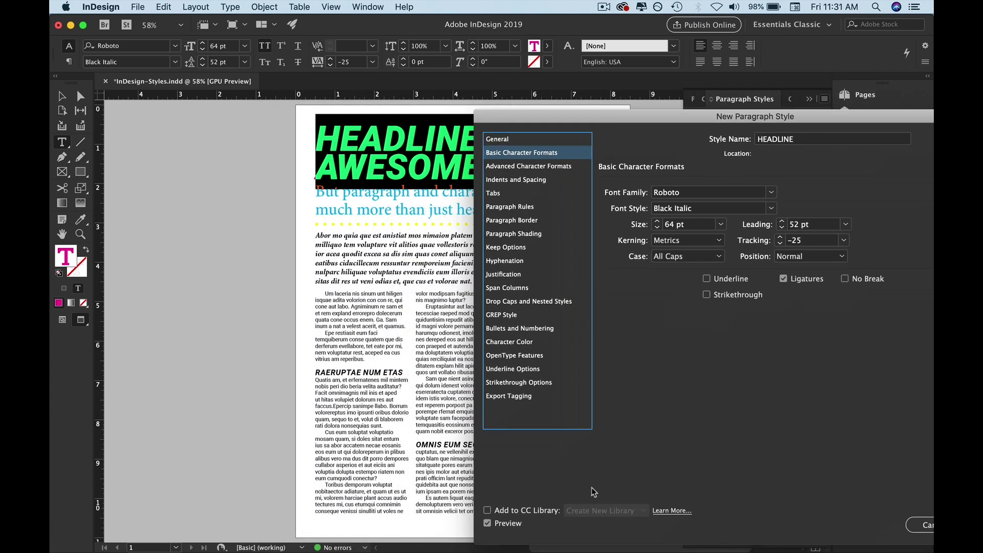
Set the HEADLINE style's size to 64 pt, confirm it, and reopen its settings
{"action": "left_click", "coordinate": [721, 225]}
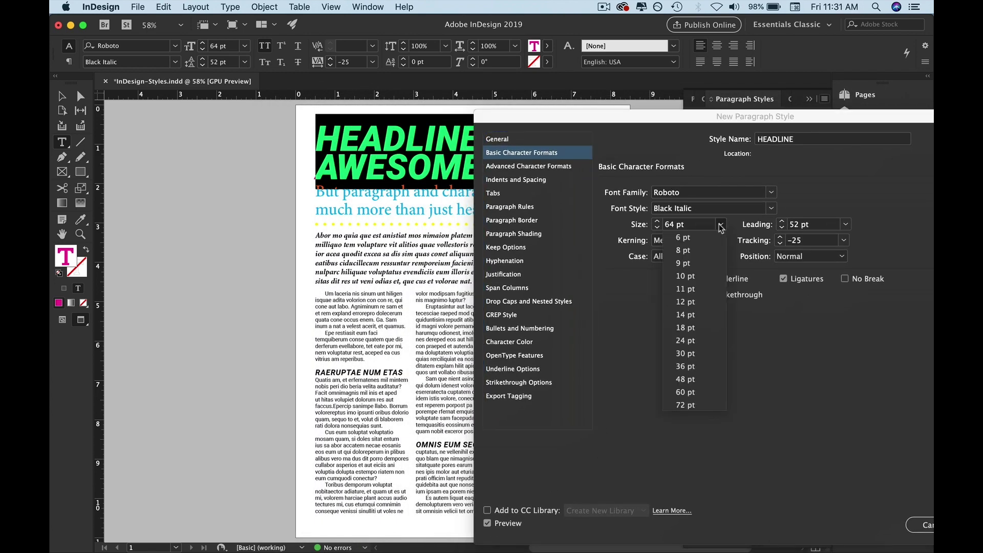
{"action": "left_click", "coordinate": [687, 406]}
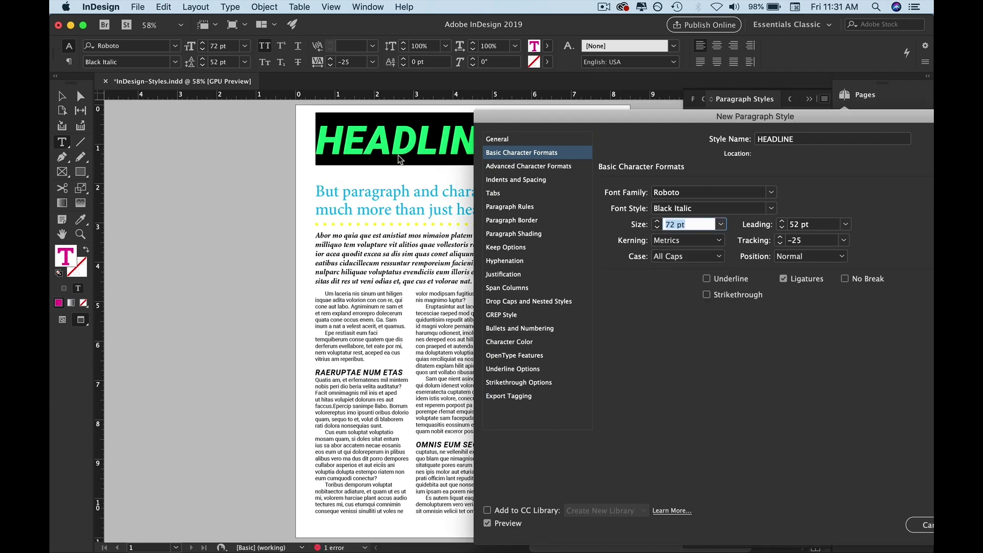
{"action": "type", "text": "64"}
{"action": "key", "text": "Return"}
{"action": "double_click", "coordinate": [768, 143]}
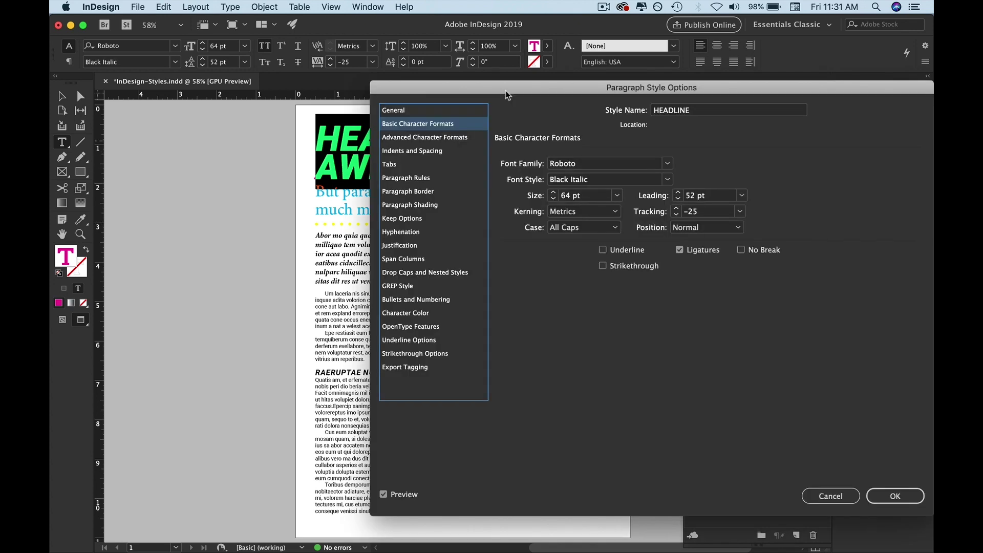
Browse the HEADLINE style's categories, cancel without changes, and select the byline author's name
{"action": "left_click", "coordinate": [443, 143]}
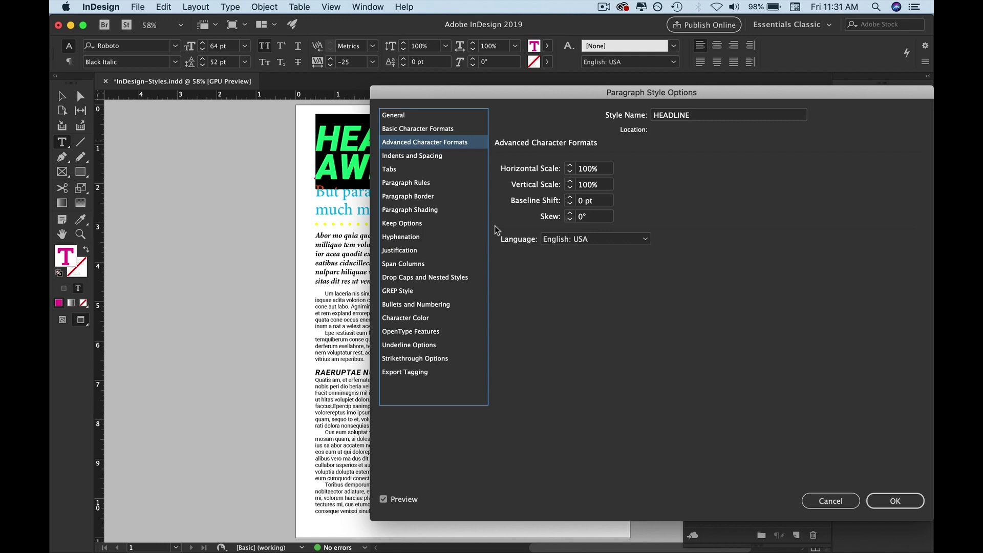
{"action": "left_click", "coordinate": [420, 161]}
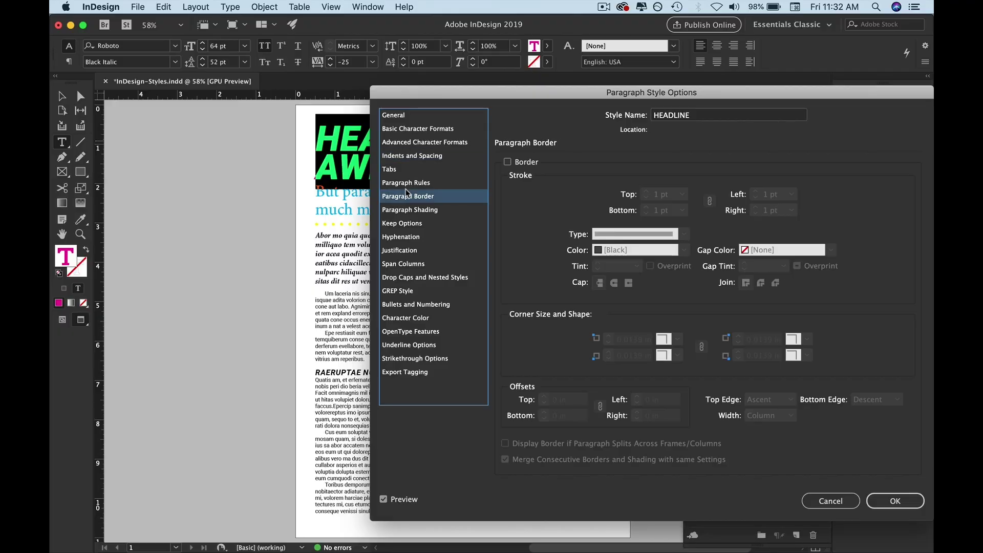
{"action": "left_click", "coordinate": [416, 182]}
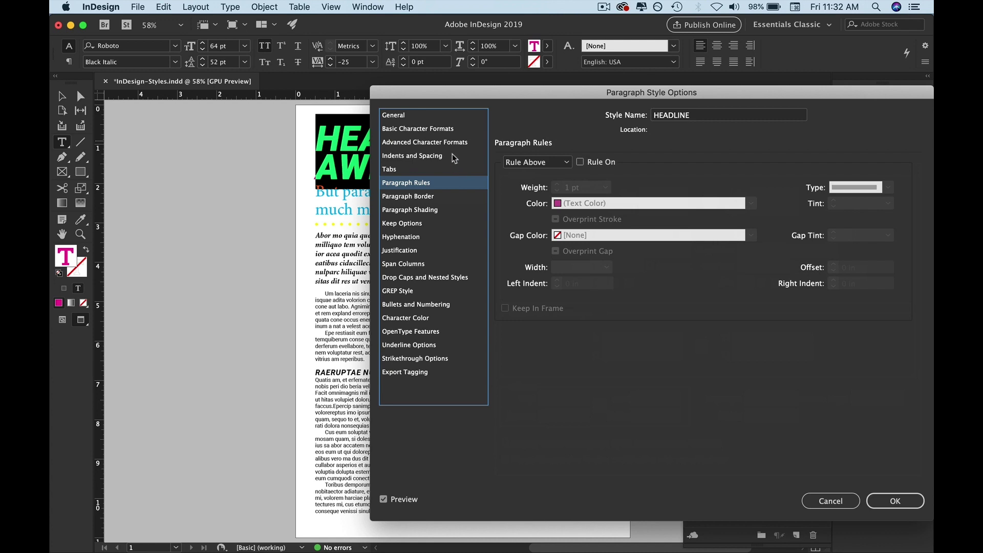
{"action": "left_click", "coordinate": [897, 505]}
{"action": "key", "text": "Escape"}
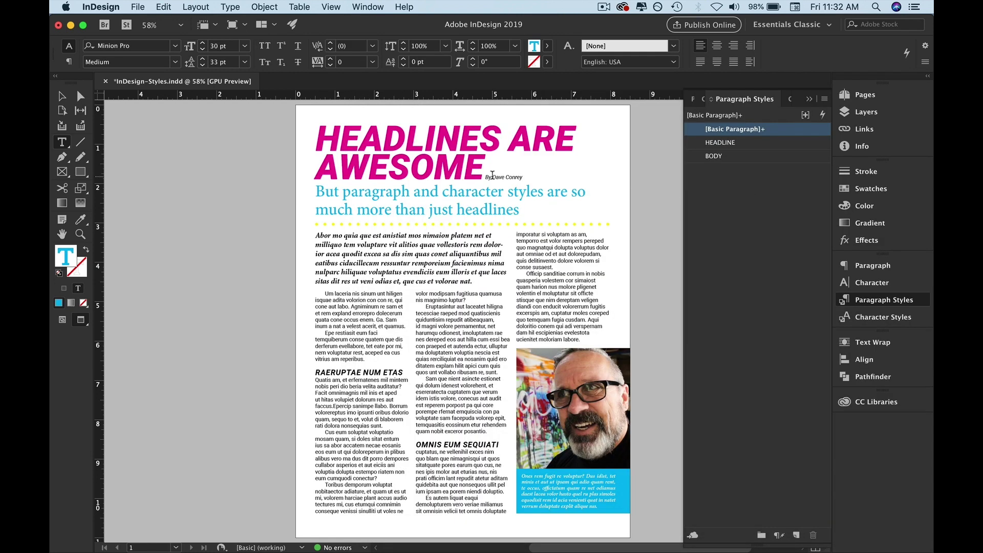
{"action": "left_click_drag", "start_coordinate": [492, 177], "coordinate": [522, 177]}
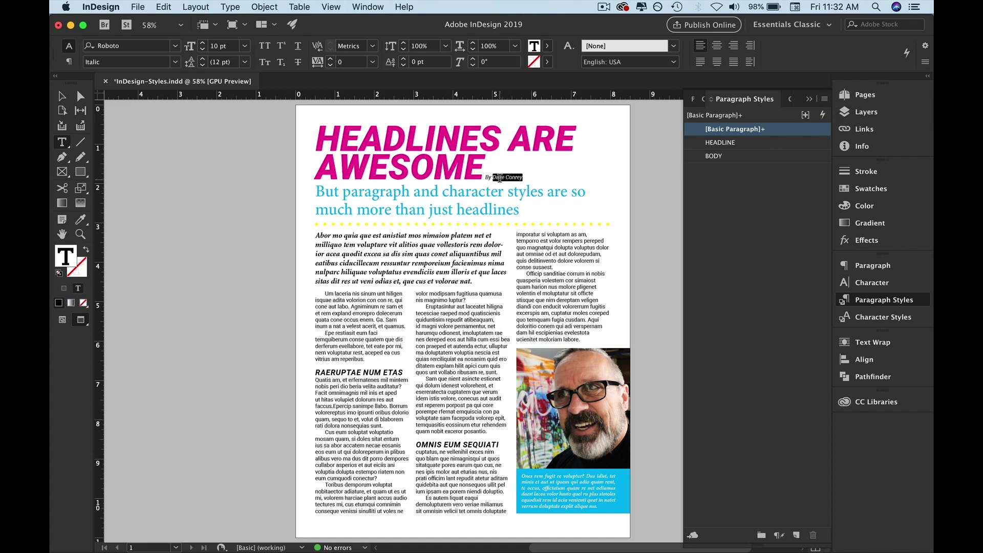
Zoom in on the byline and start a new paragraph style named BYLINE
{"action": "left_click", "coordinate": [496, 177]}
{"action": "key", "text": "Left"}
{"action": "key", "text": "super+2"}
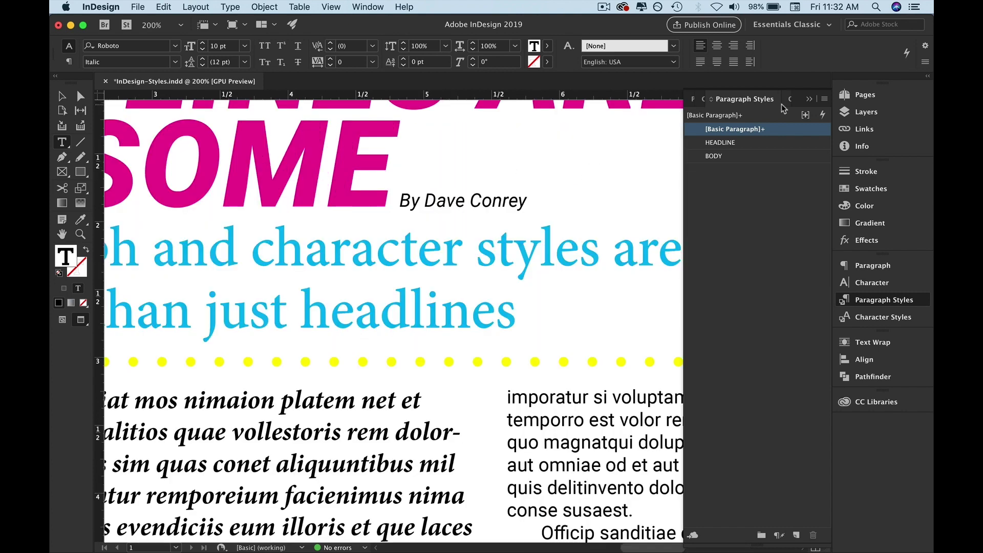
{"action": "left_click", "coordinate": [824, 99]}
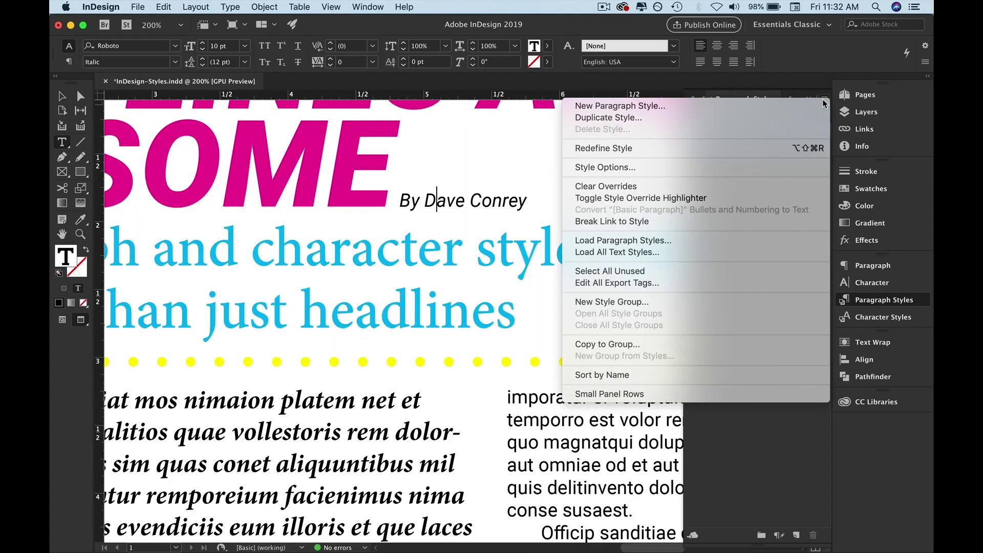
{"action": "left_click", "coordinate": [668, 107]}
{"action": "type", "text": "BY"}
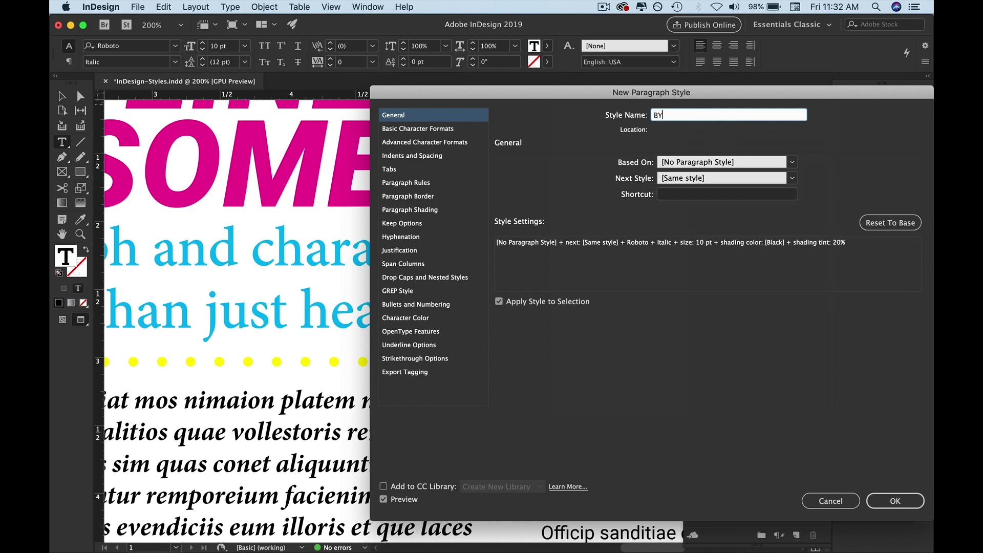
Check the BYLINE style's character formats and enable Apply Style to Selection
{"action": "left_click", "coordinate": [422, 129]}
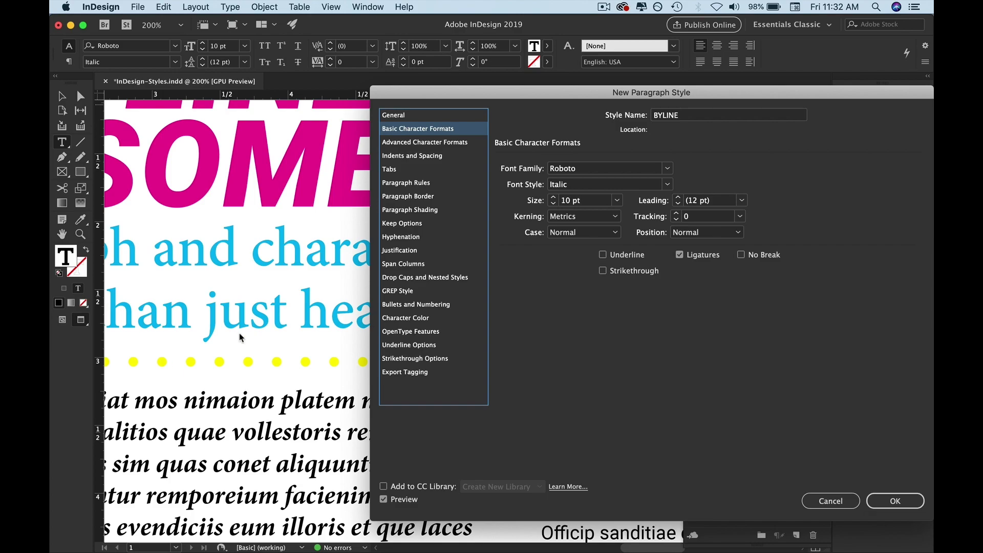
{"action": "left_click_drag", "start_coordinate": [441, 93], "coordinate": [574, 105]}
{"action": "left_click", "coordinate": [574, 128]}
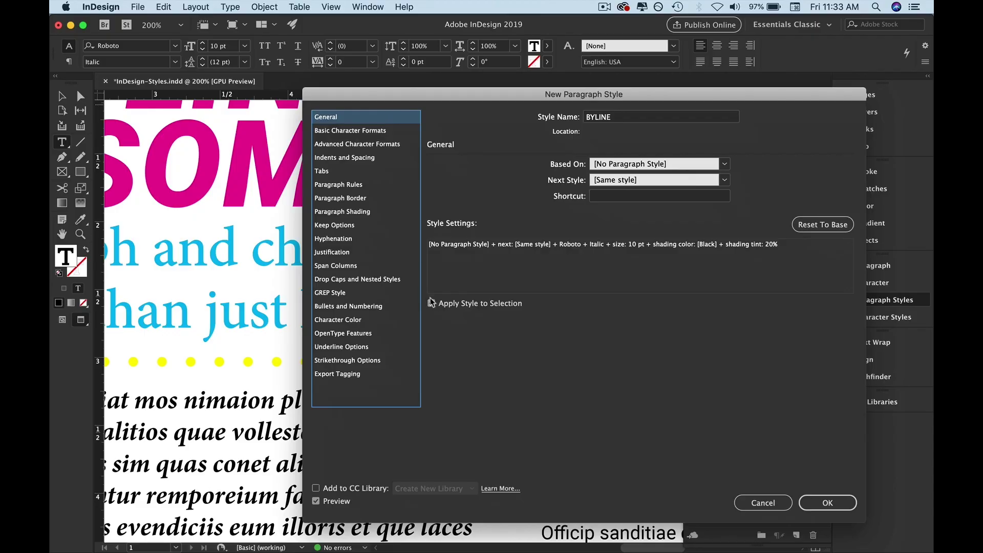
{"action": "left_click", "coordinate": [432, 303]}
Review the BYLINE style's remaining categories, create it, and select the subtitle text
{"action": "left_click", "coordinate": [358, 144]}
{"action": "left_click", "coordinate": [357, 157]}
{"action": "left_click", "coordinate": [339, 171]}
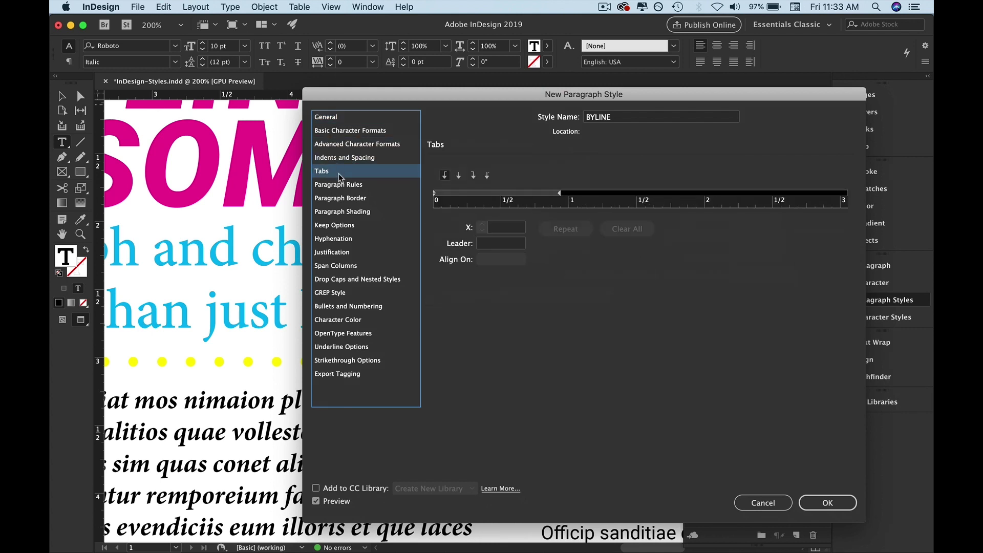
{"action": "left_click", "coordinate": [342, 184]}
{"action": "left_click", "coordinate": [828, 502]}
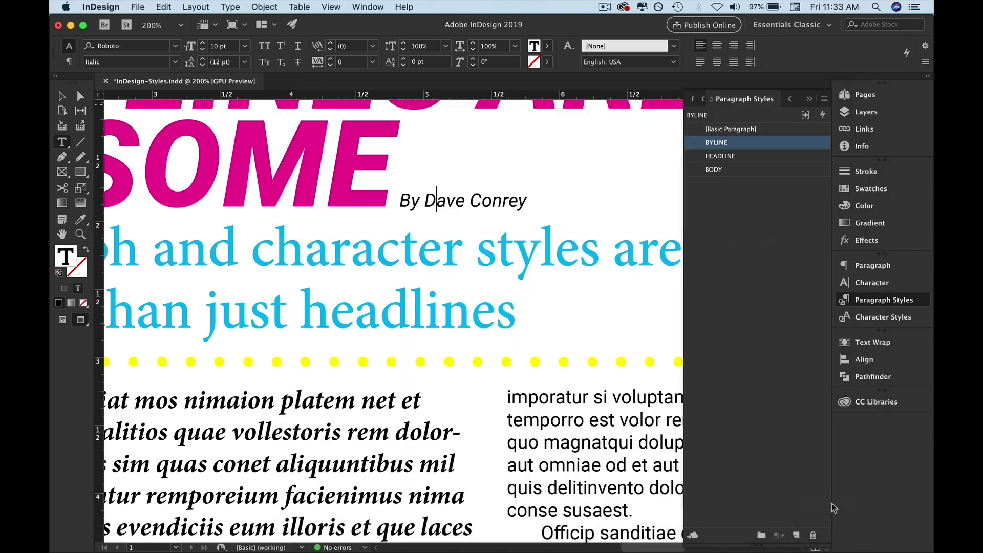
{"action": "triple_click", "coordinate": [454, 240]}
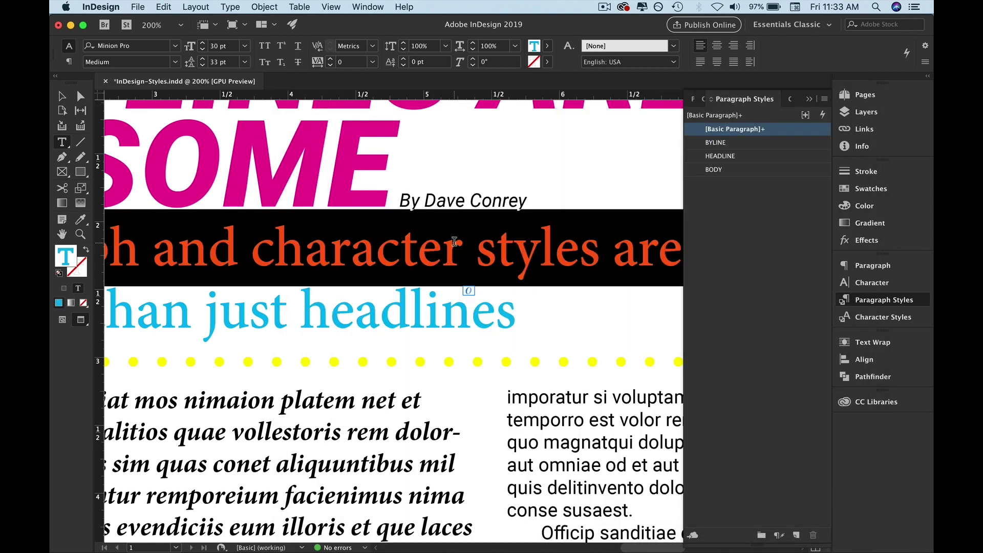
Create a SUBHEAD paragraph style from the selected Minion Pro Medium 30 pt subtitle
{"action": "left_click", "coordinate": [822, 99]}
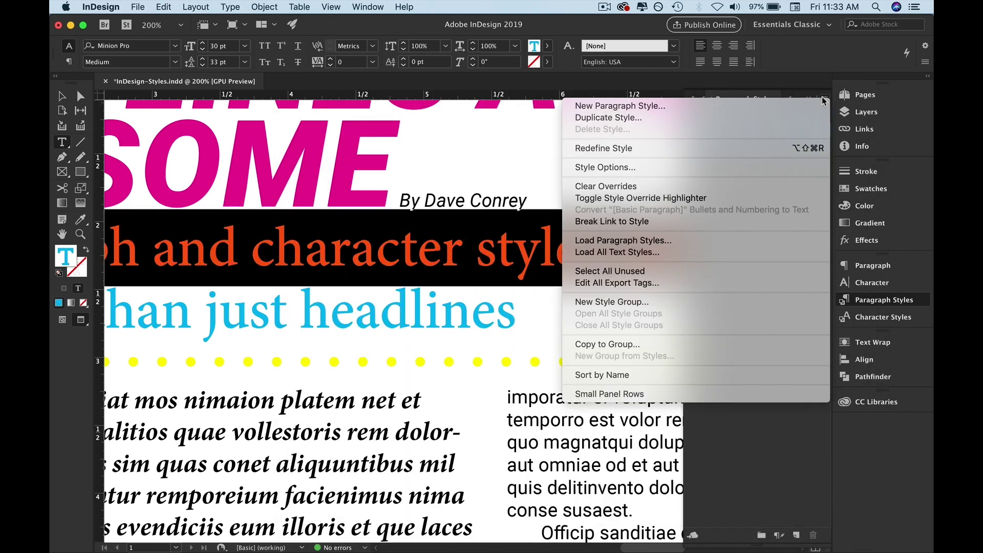
{"action": "left_click", "coordinate": [618, 106]}
{"action": "type", "text": "SUBHEAD"}
{"action": "left_click", "coordinate": [357, 144]}
{"action": "left_click", "coordinate": [358, 130]}
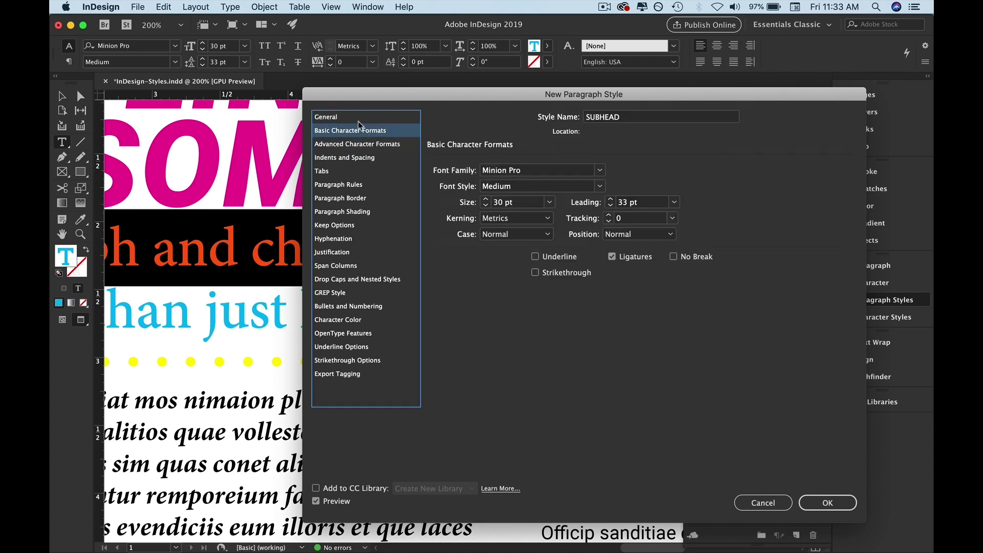
{"action": "left_click", "coordinate": [358, 117]}
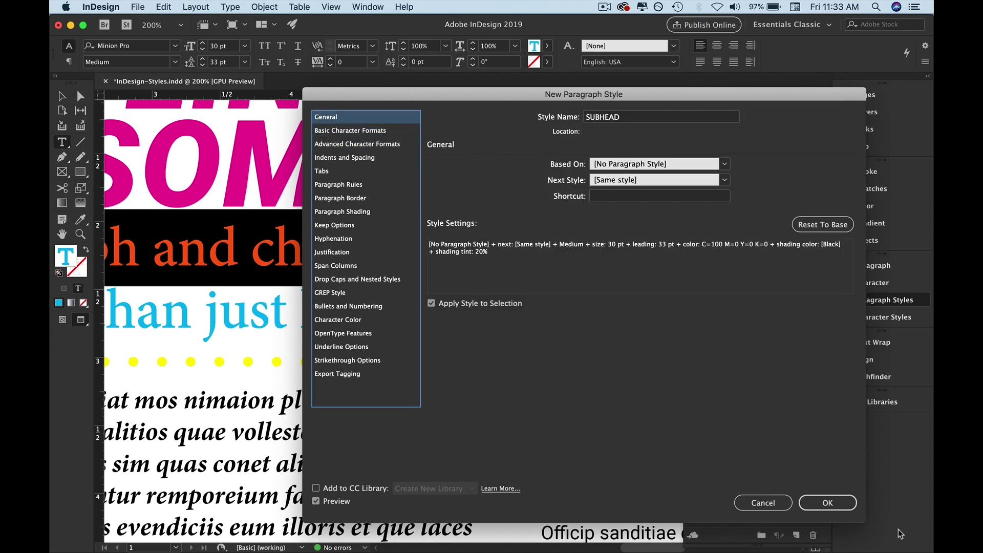
{"action": "left_click", "coordinate": [828, 503]}
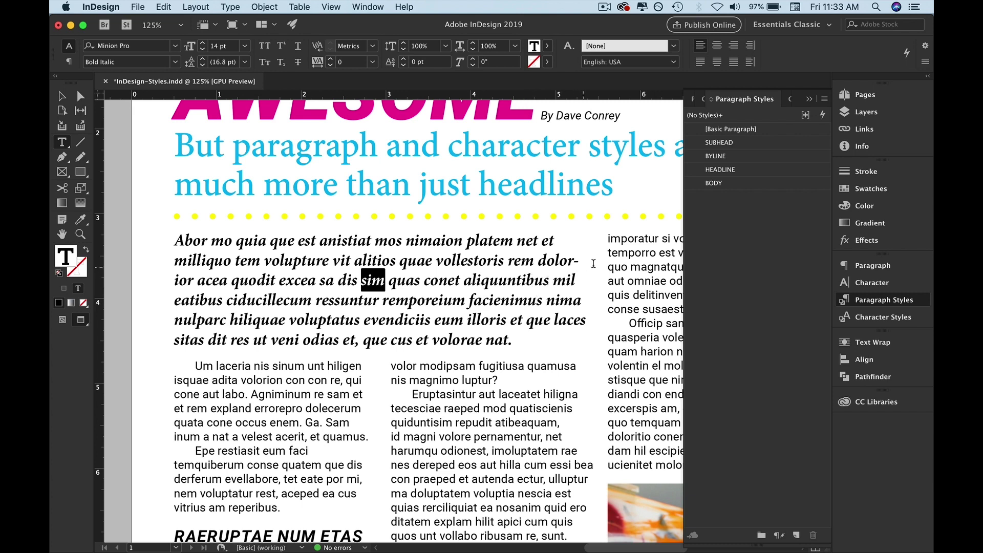
{"action": "scroll", "coordinate": [583, 264], "scroll_direction": "up", "scroll_amount": 6}
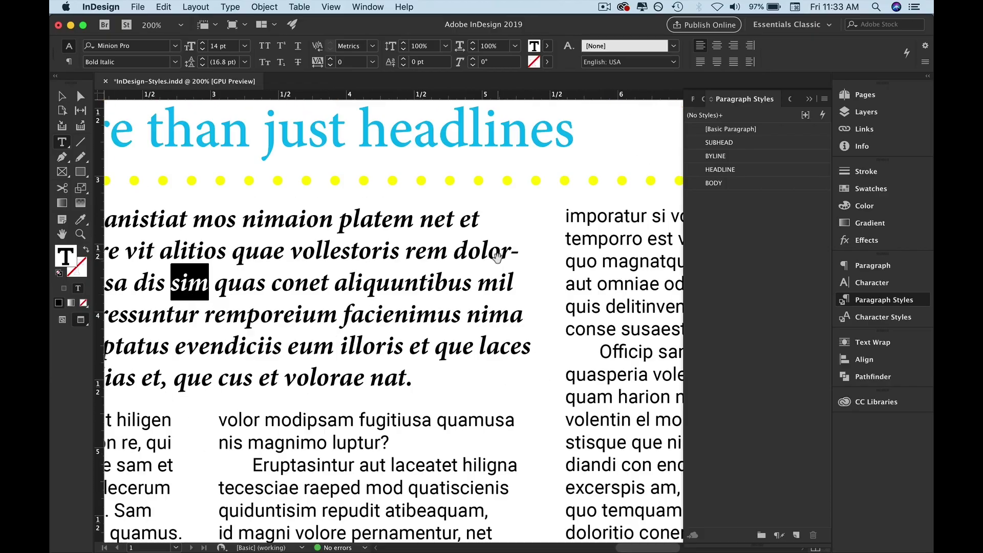
Place the cursor in the intro paragraph and start a new style named INTRO PARAGRAPH
{"action": "scroll", "coordinate": [496, 256], "scroll_direction": "down", "scroll_amount": 3}
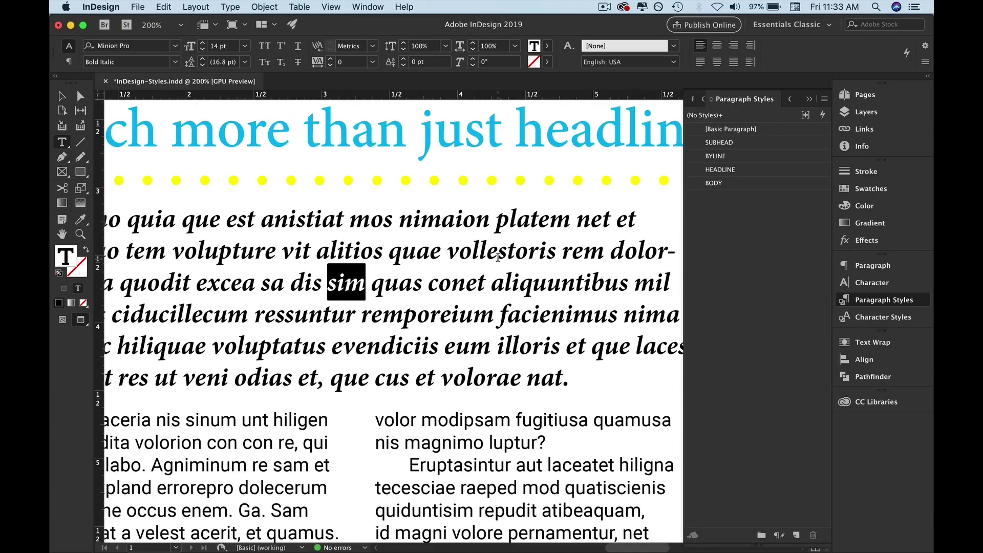
{"action": "scroll", "coordinate": [498, 256], "scroll_direction": "left", "scroll_amount": 2}
{"action": "scroll", "coordinate": [498, 256], "scroll_direction": "down", "scroll_amount": 1}
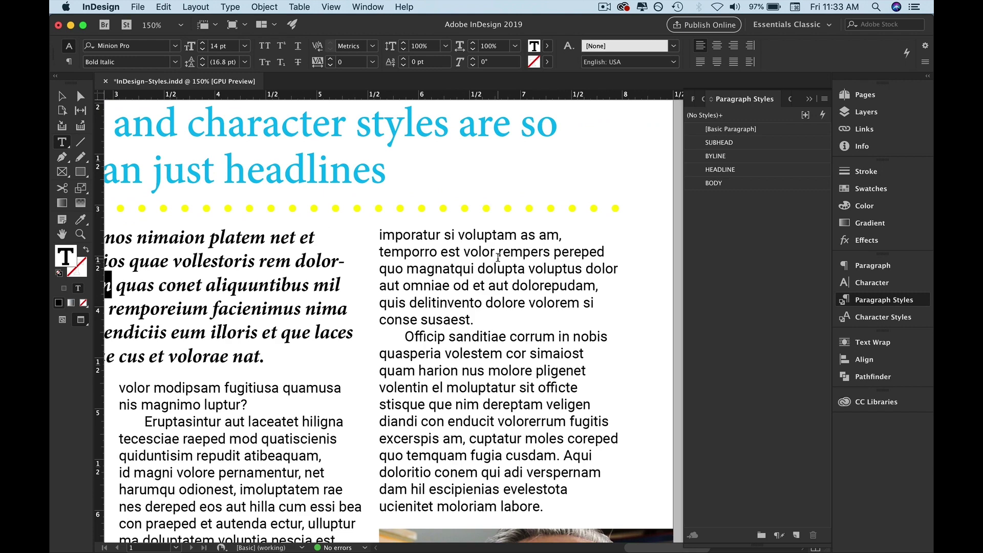
{"action": "left_click", "coordinate": [277, 282]}
{"action": "left_click", "coordinate": [311, 264]}
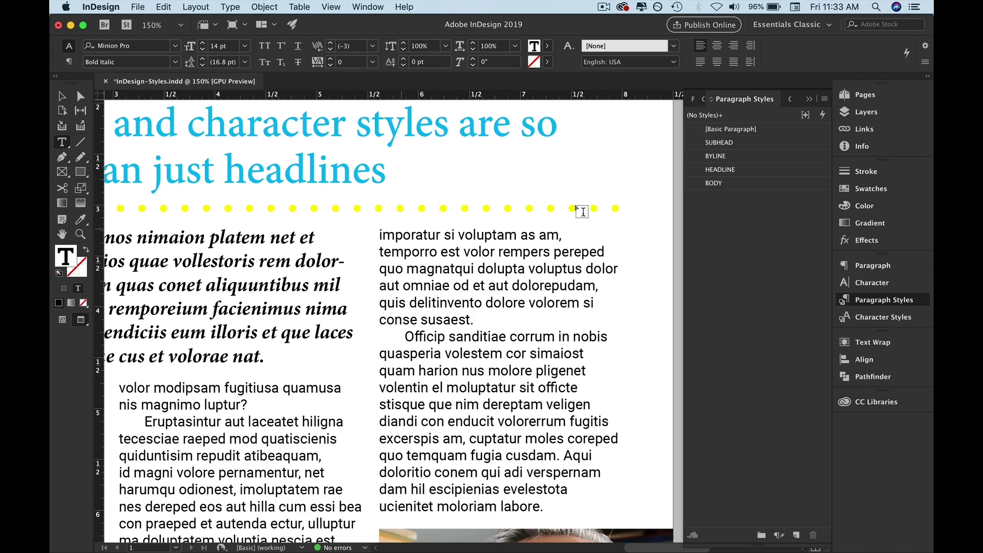
{"action": "left_click", "coordinate": [826, 101]}
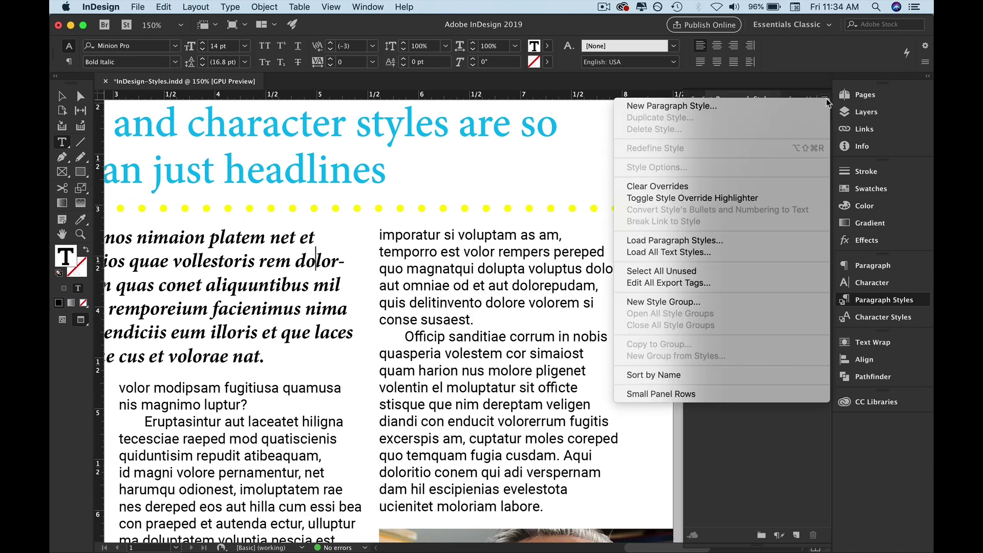
{"action": "left_click", "coordinate": [752, 106]}
{"action": "type", "text": "INTRO PARAGRAPH"}
Toggle the INTRO PARAGRAPH style's Hyphenation option repeatedly to compare the line breaks
{"action": "left_click", "coordinate": [334, 239]}
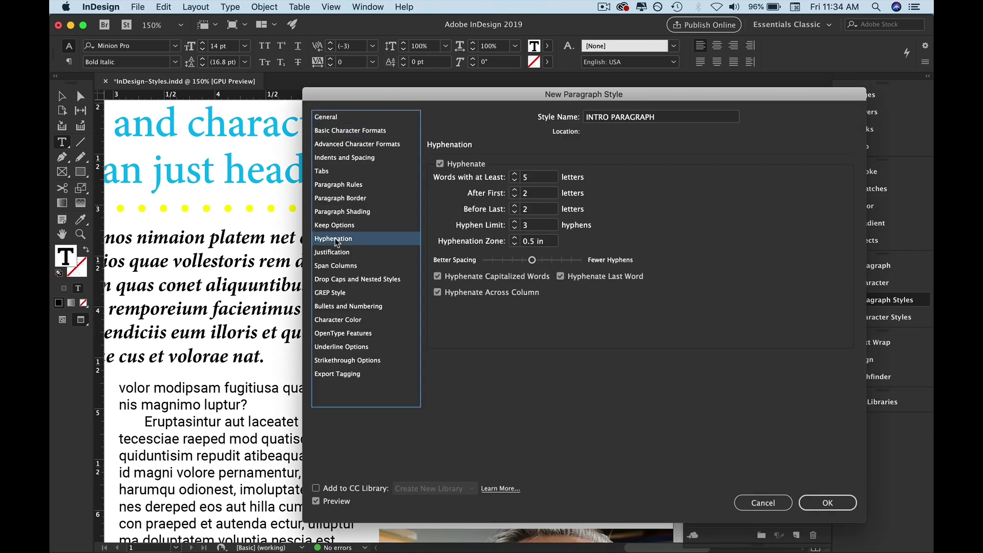
{"action": "left_click_drag", "start_coordinate": [425, 95], "coordinate": [587, 100]}
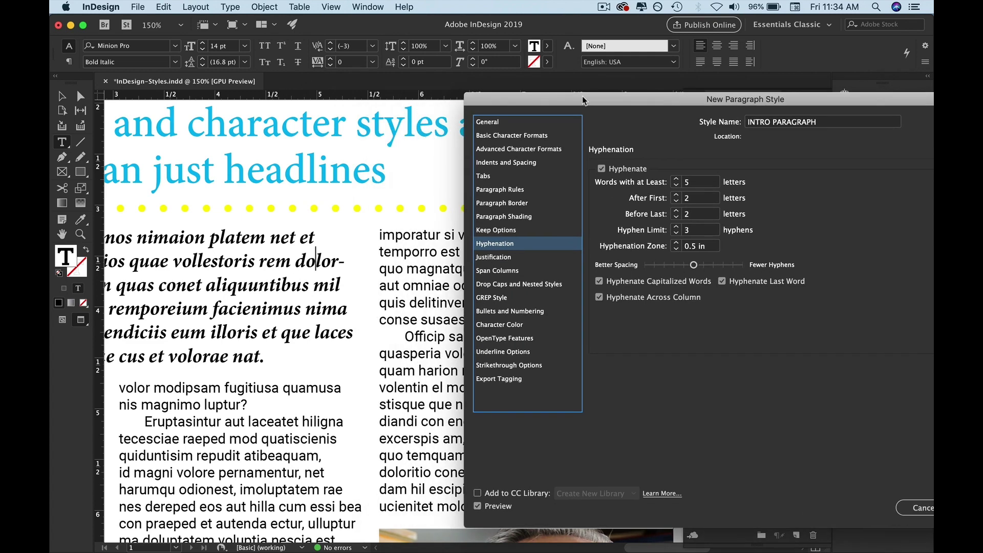
{"action": "left_click", "coordinate": [602, 169]}
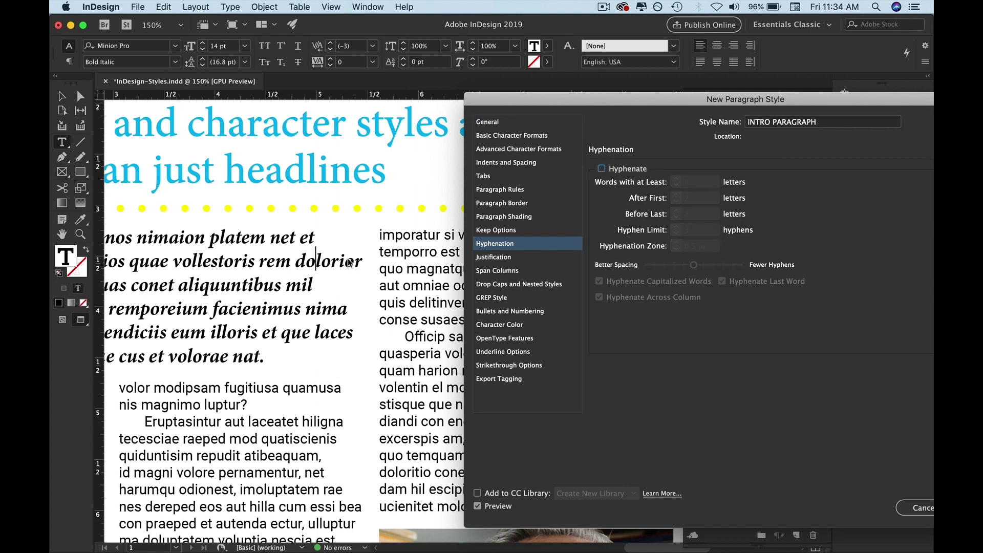
{"action": "left_click", "coordinate": [603, 170]}
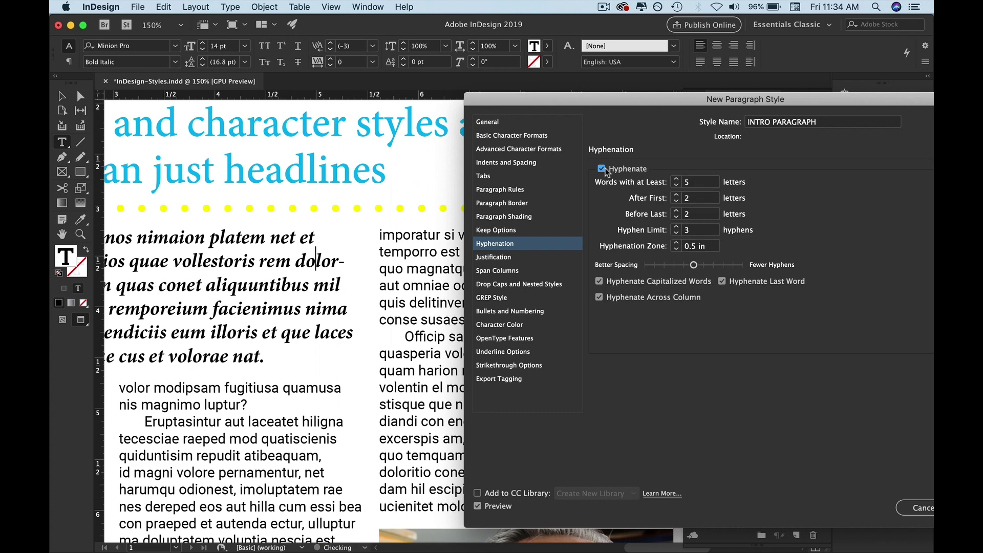
{"action": "left_click", "coordinate": [603, 169]}
{"action": "left_click", "coordinate": [603, 169]}
{"action": "left_click", "coordinate": [605, 170]}
{"action": "left_click", "coordinate": [604, 170]}
{"action": "left_click", "coordinate": [604, 170]}
{"action": "left_click", "coordinate": [604, 170]}
{"action": "left_click", "coordinate": [604, 170]}
{"action": "left_click", "coordinate": [604, 170]}
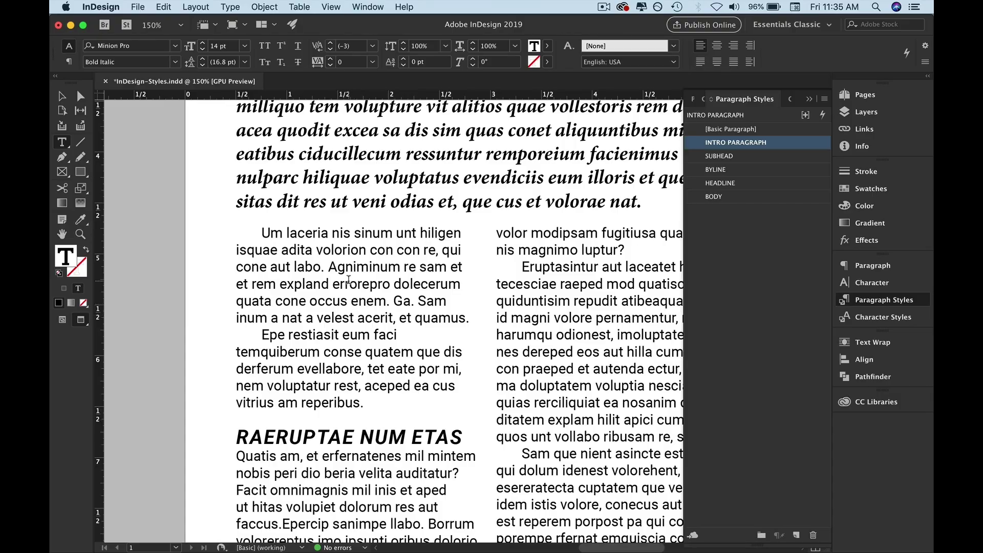
Inspect the BODY style's paragraph border settings and close them without changes
{"action": "triple_click", "coordinate": [349, 279]}
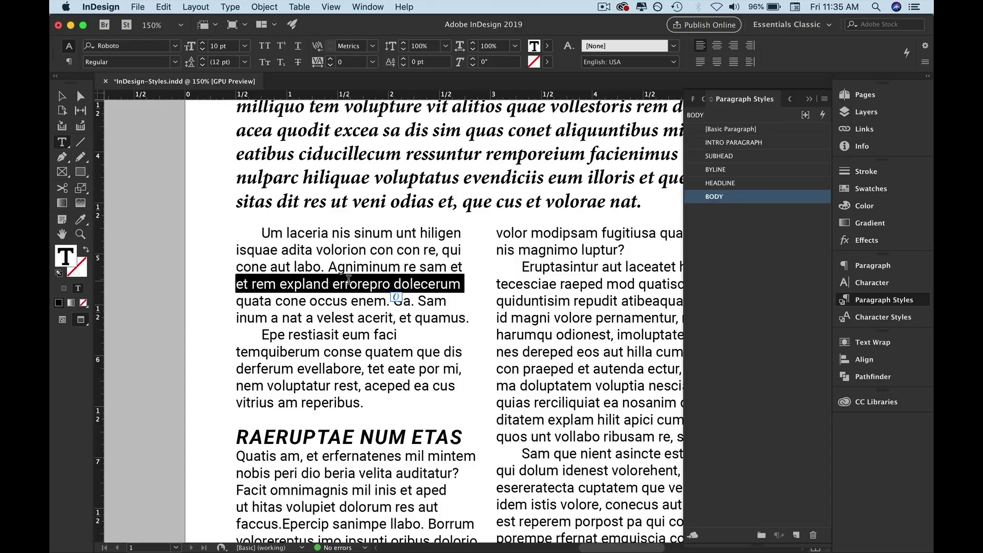
{"action": "double_click", "coordinate": [750, 197]}
{"action": "left_click", "coordinate": [283, 172]}
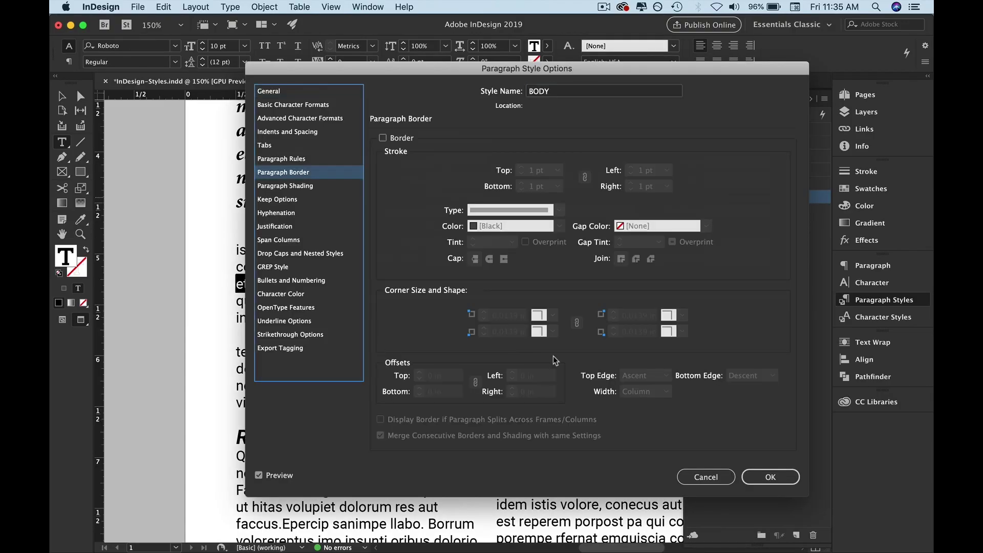
{"action": "left_click", "coordinate": [706, 477]}
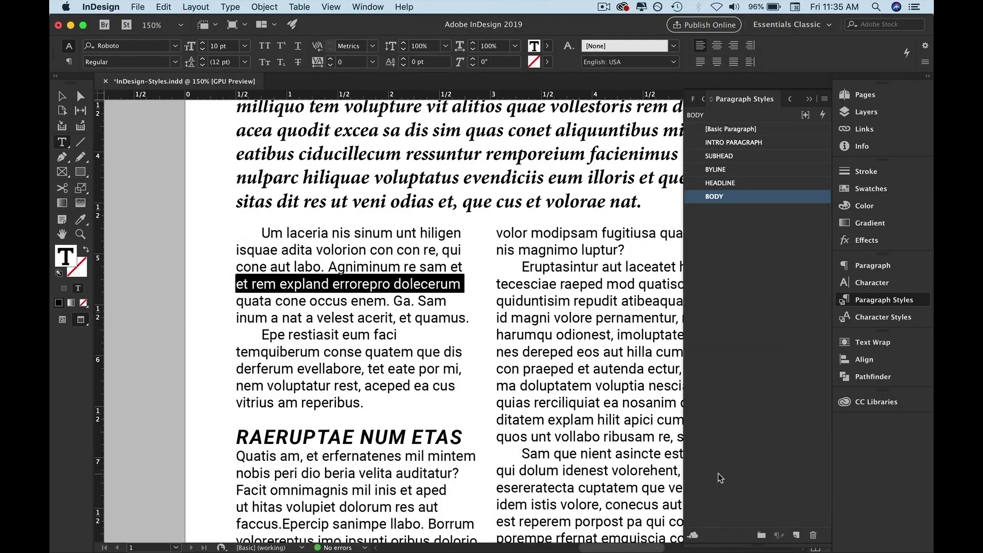
Create a SUBTITLE paragraph style from the RAERUPTAE NUM ETAS subhead
{"action": "triple_click", "coordinate": [354, 439]}
{"action": "left_click", "coordinate": [824, 99]}
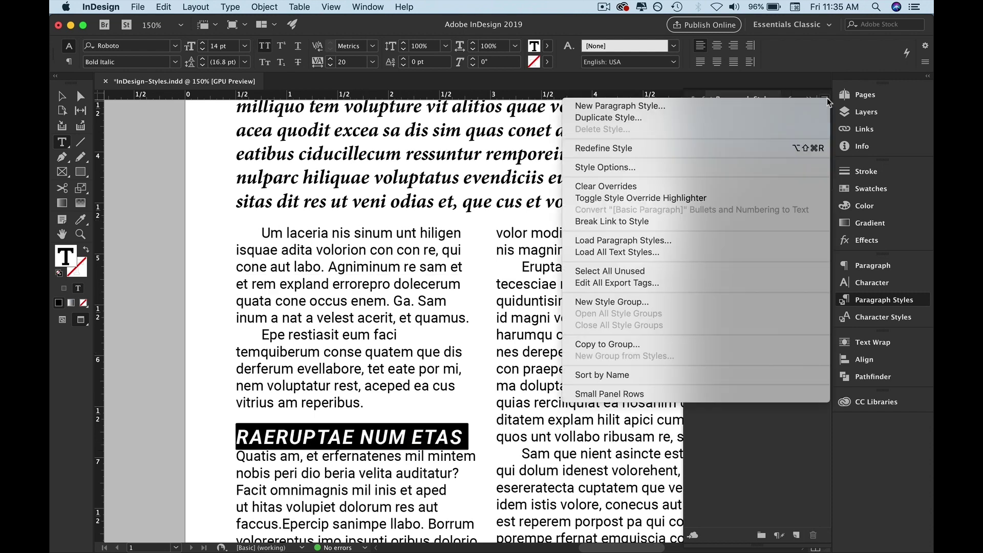
{"action": "left_click", "coordinate": [665, 106]}
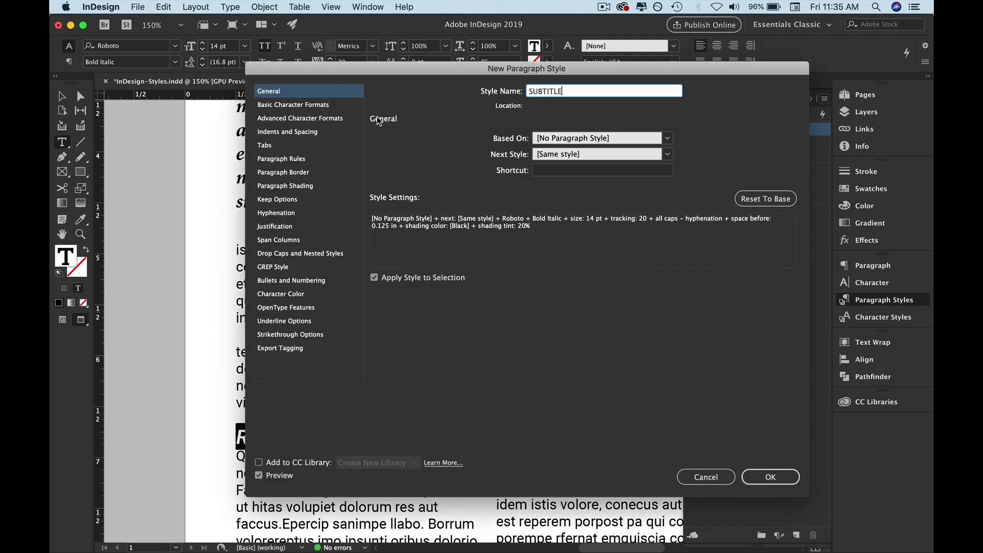
{"action": "left_click", "coordinate": [779, 480]}
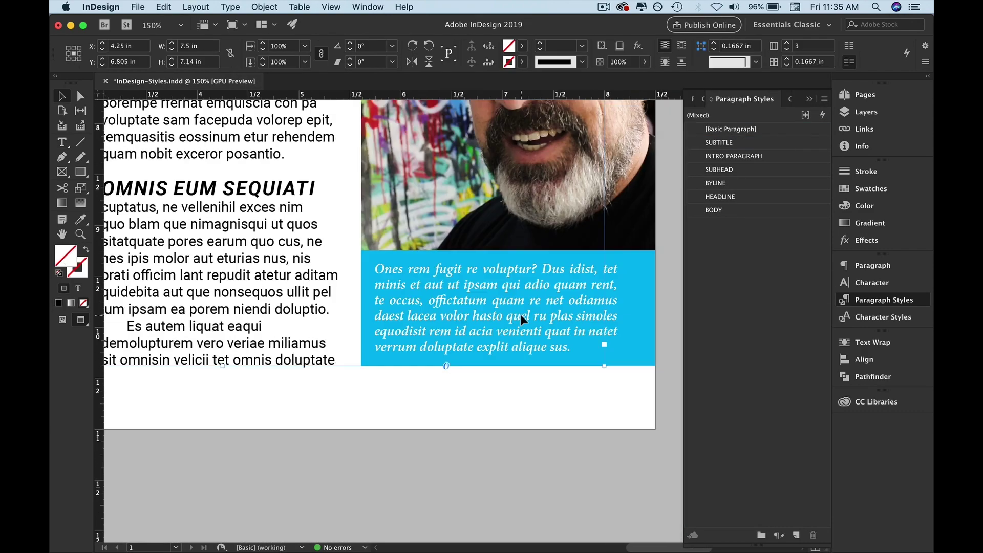
Select all the caption text and start a CAPTION style, reviewing its font and colour settings
{"action": "double_click", "coordinate": [491, 301]}
{"action": "key", "text": "super+a"}
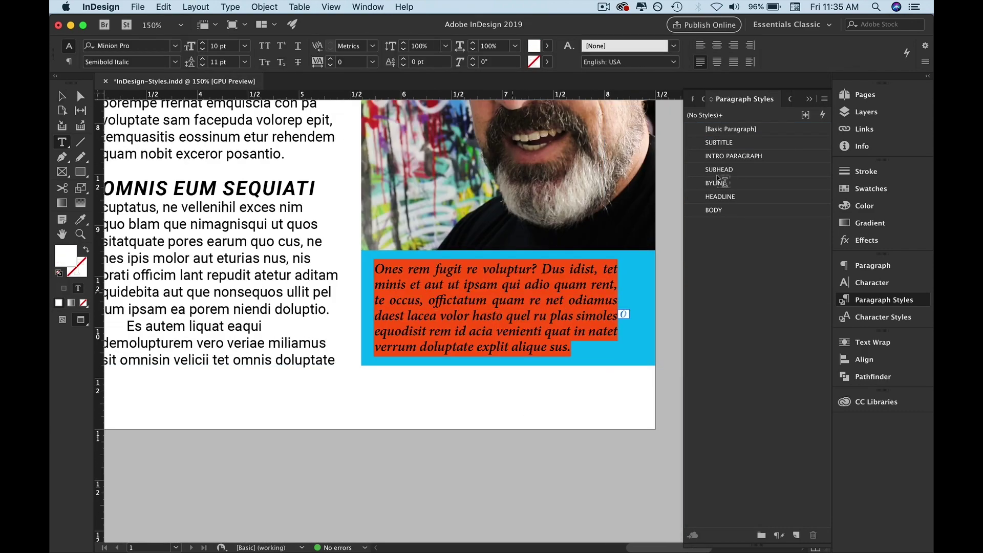
{"action": "left_click", "coordinate": [825, 99]}
{"action": "left_click", "coordinate": [714, 106]}
{"action": "type", "text": "CAT"}
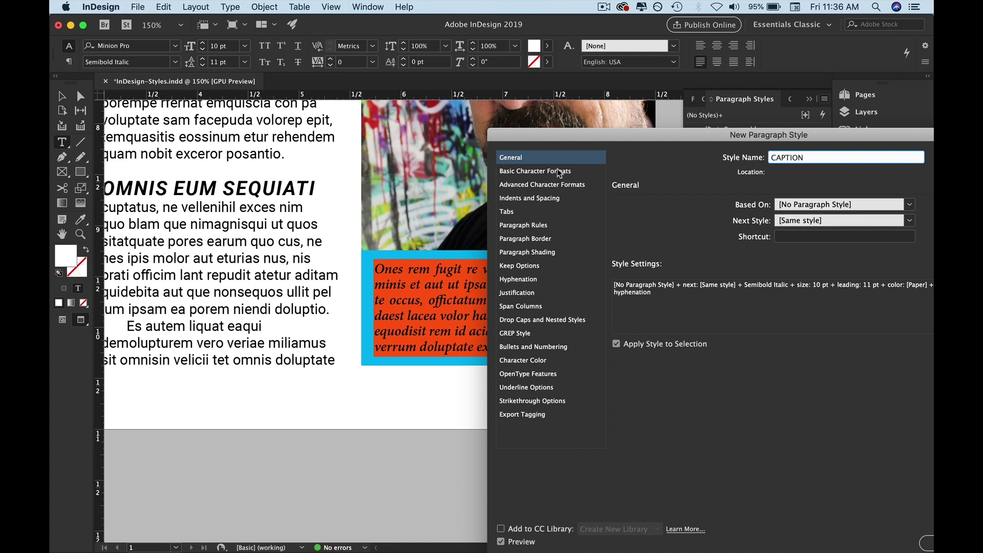
{"action": "left_click", "coordinate": [557, 169]}
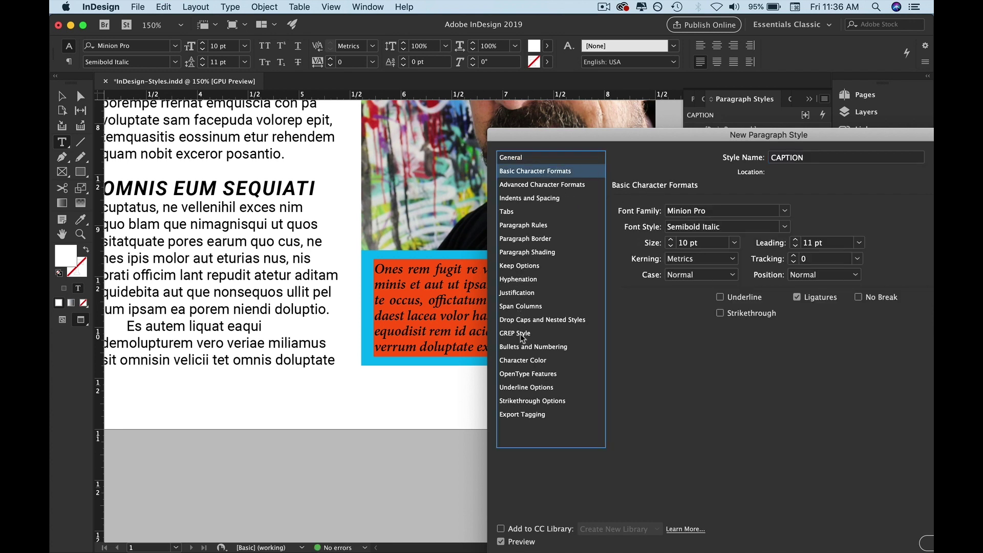
{"action": "left_click", "coordinate": [525, 361]}
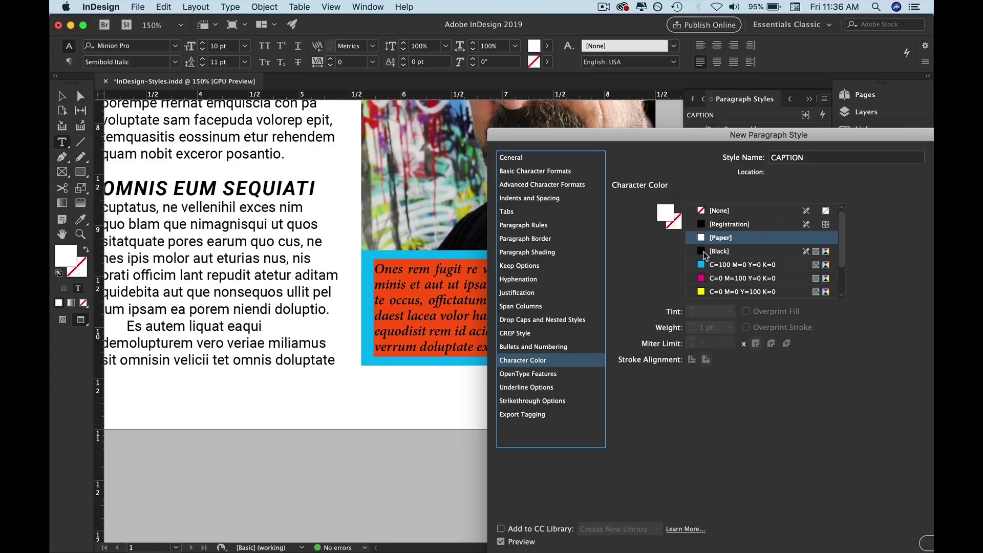
Set the CAPTION style's character colour to [Black] and save the style
{"action": "left_click", "coordinate": [704, 254]}
{"action": "key", "text": "Return"}
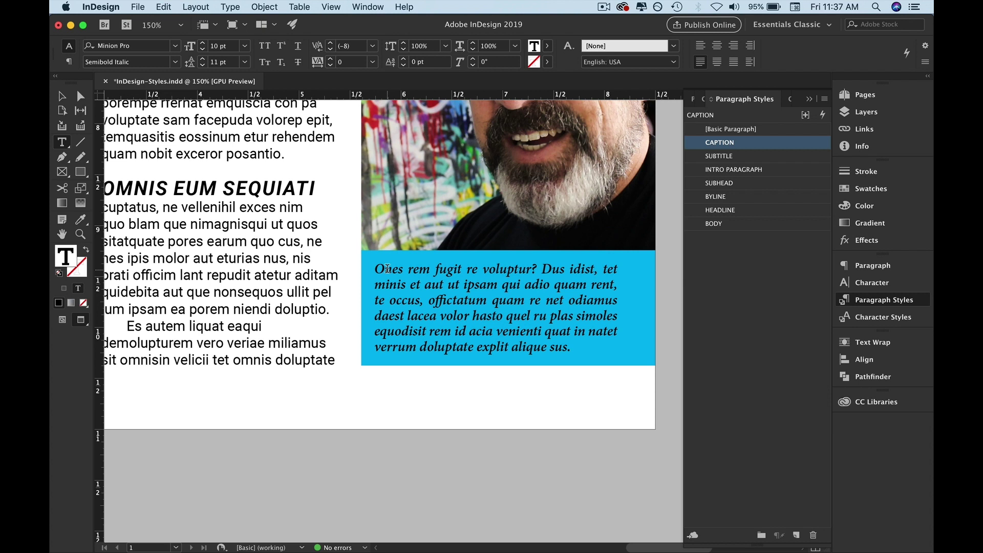
Recolor the selected caption paragraph with the [Paper] swatch so it reads white
{"action": "left_click_drag", "start_coordinate": [377, 268], "coordinate": [619, 367]}
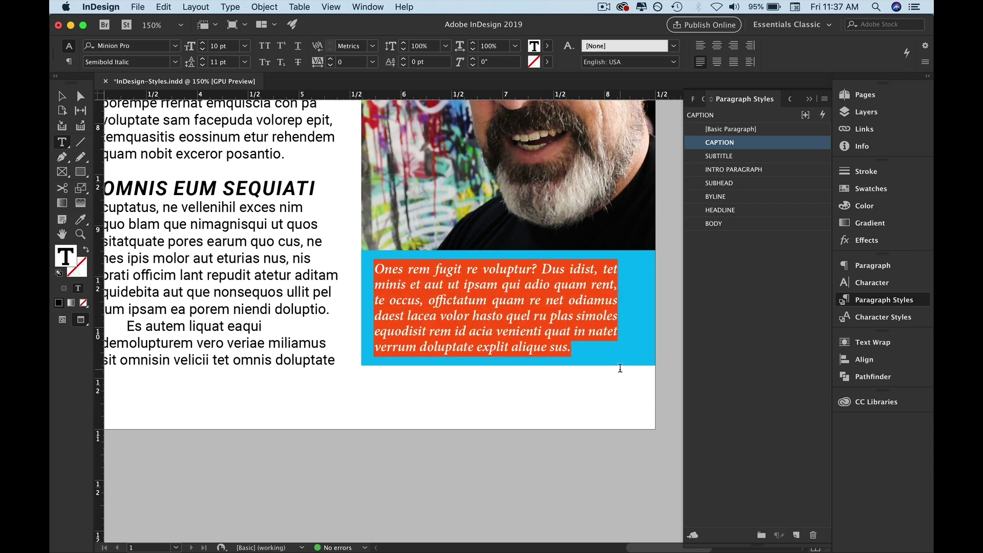
{"action": "left_click", "coordinate": [871, 188]}
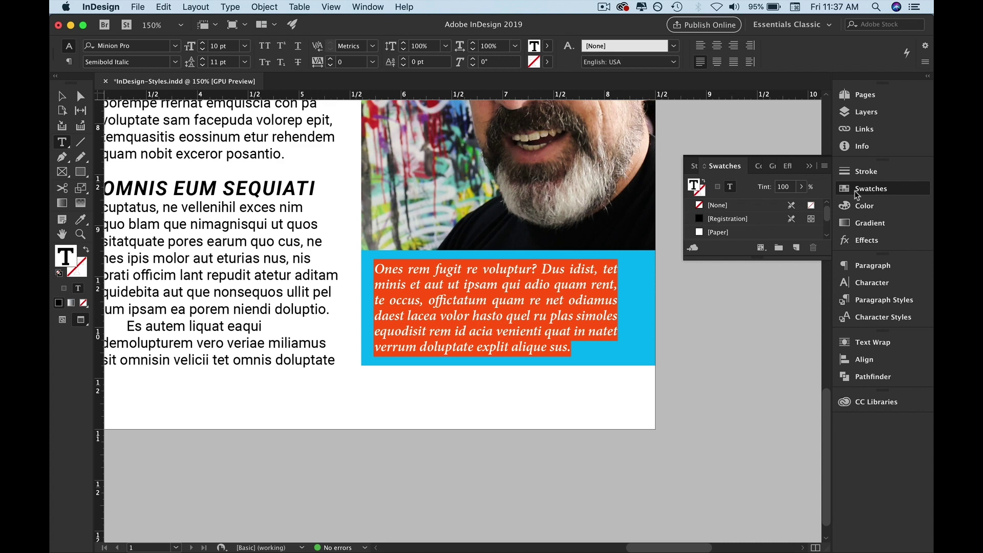
{"action": "left_click_drag", "start_coordinate": [758, 258], "coordinate": [757, 380]}
{"action": "left_click", "coordinate": [718, 232]}
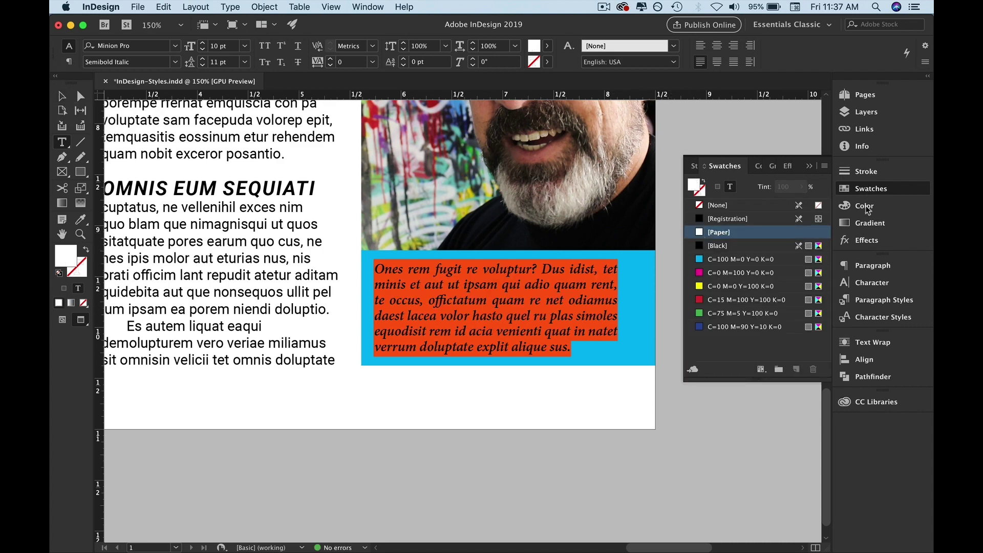
{"action": "left_click", "coordinate": [880, 297]}
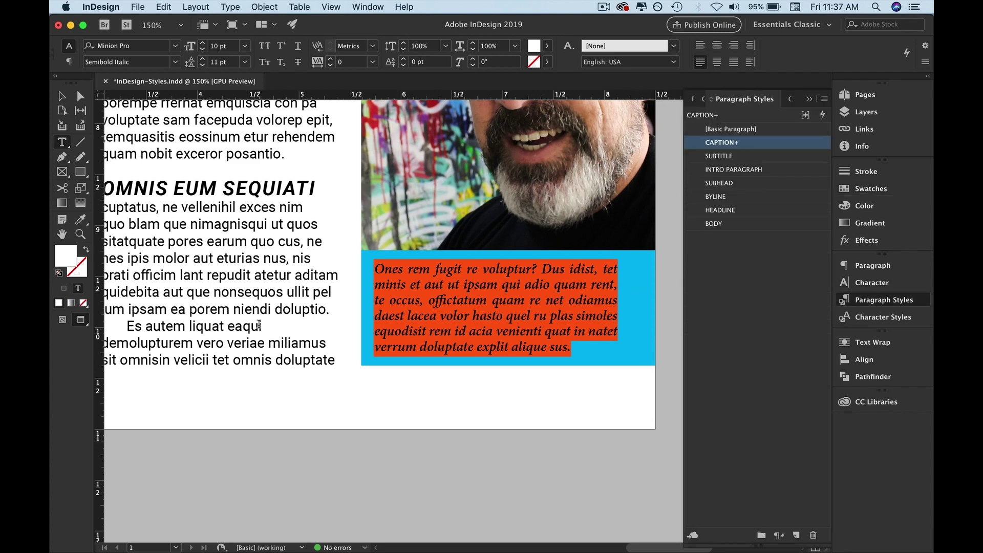
{"action": "double_click", "coordinate": [255, 294]}
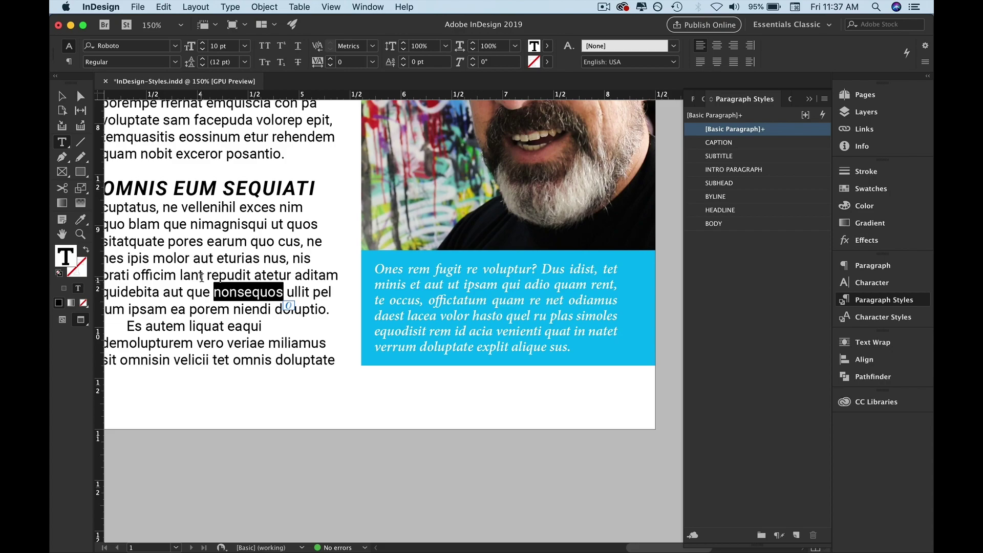
{"action": "key", "text": "super+minus"}
{"action": "scroll", "coordinate": [227, 266], "scroll_direction": "up", "scroll_amount": 5}
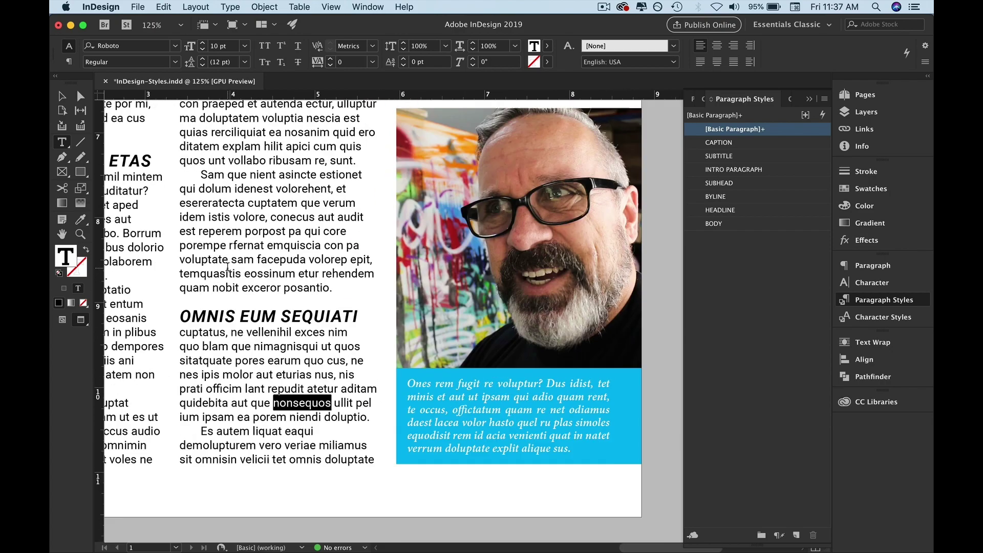
{"action": "scroll", "coordinate": [227, 266], "scroll_direction": "down", "scroll_amount": 2}
{"action": "scroll", "coordinate": [294, 412], "scroll_direction": "down", "scroll_amount": 10}
{"action": "scroll", "coordinate": [294, 412], "scroll_direction": "right", "scroll_amount": 3}
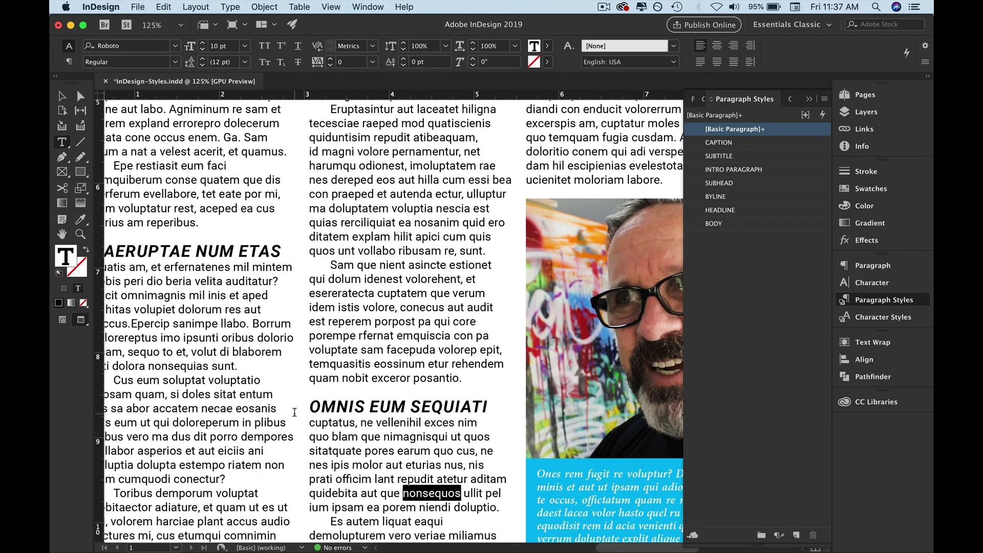
{"action": "scroll", "coordinate": [304, 368], "scroll_direction": "up", "scroll_amount": 6}
{"action": "scroll", "coordinate": [304, 367], "scroll_direction": "left", "scroll_amount": 8}
{"action": "triple_click", "coordinate": [330, 210]}
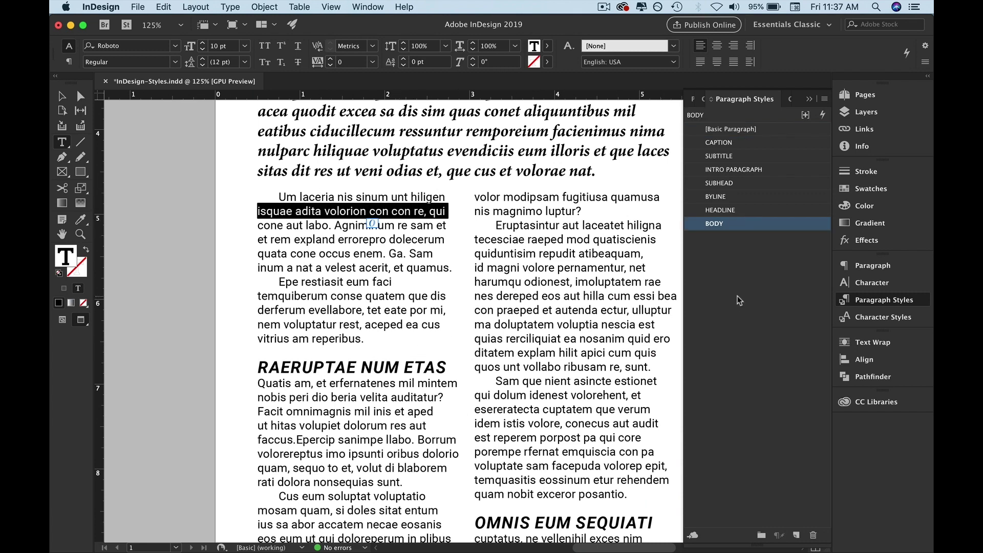
{"action": "left_click", "coordinate": [355, 376]}
{"action": "left_click", "coordinate": [358, 368]}
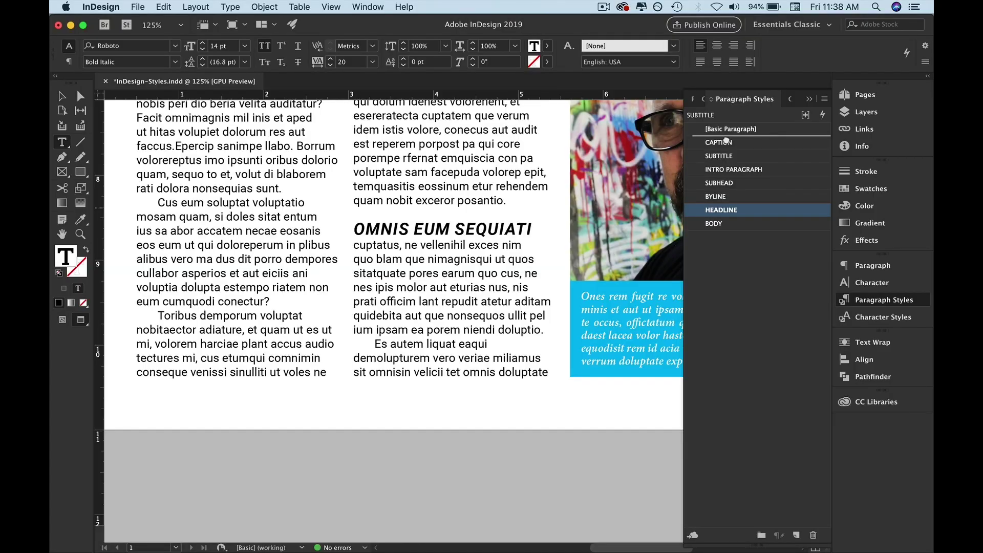
Drag HEADLINE to the top, stack SUBHEAD, BYLINE and INTRO PARAGRAPH beneath, leaving SUBTITLE and CAPTION last
{"action": "left_click_drag", "start_coordinate": [726, 141], "coordinate": [726, 137]}
{"action": "left_click_drag", "start_coordinate": [717, 196], "coordinate": [724, 165]}
{"action": "left_click", "coordinate": [722, 211]}
{"action": "left_click_drag", "start_coordinate": [722, 211], "coordinate": [729, 179]}
{"action": "left_click_drag", "start_coordinate": [717, 223], "coordinate": [717, 202]}
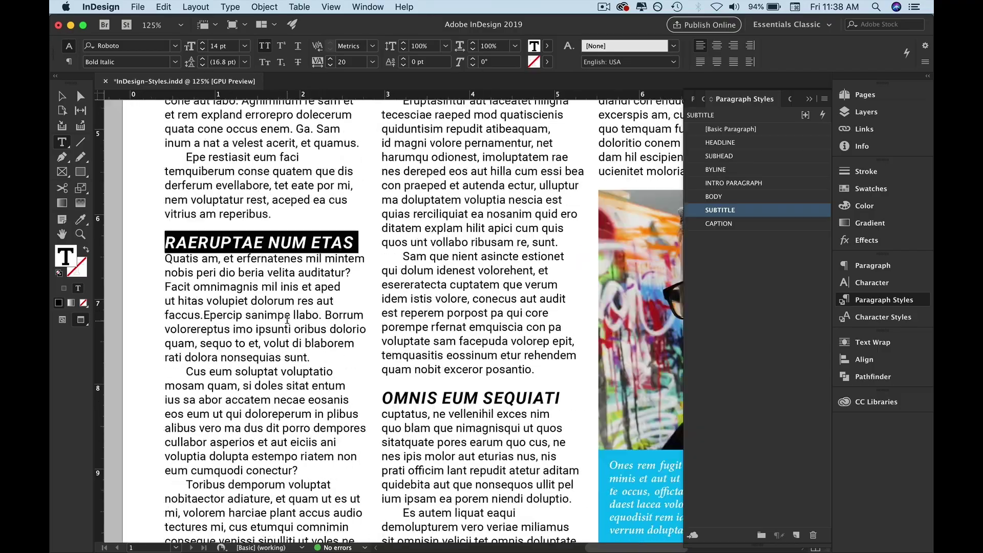
{"action": "scroll", "coordinate": [288, 320], "scroll_direction": "down", "scroll_amount": 2}
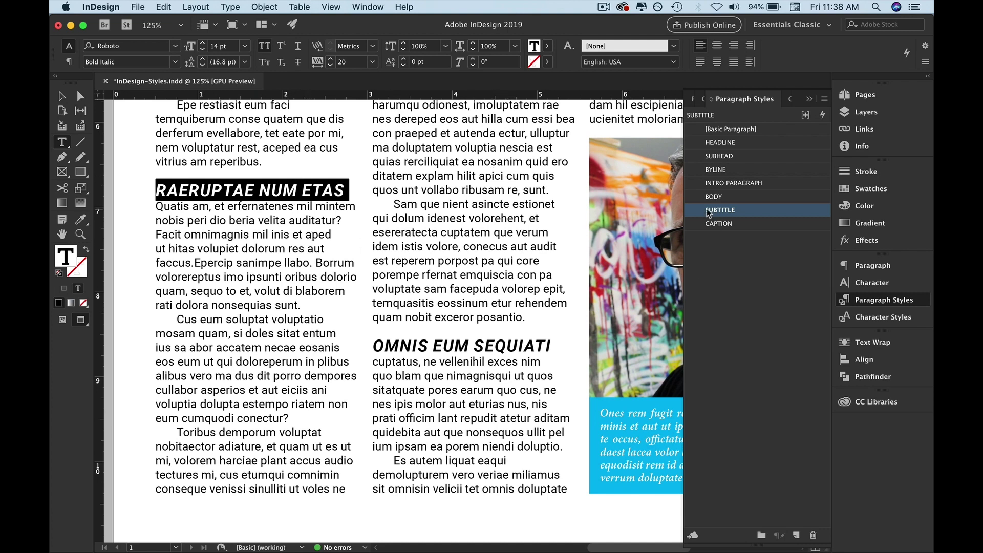
Select the Epe restiasit paragraph, apply BODY, and view its Basic Character Formats (Roboto Regular 10/12 pt)
{"action": "triple_click", "coordinate": [481, 377]}
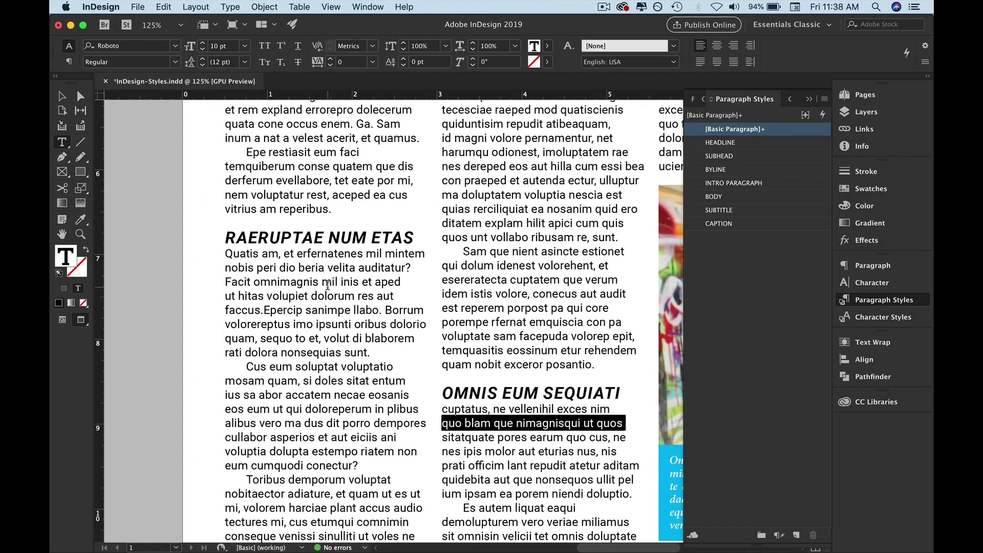
{"action": "triple_click", "coordinate": [311, 268]}
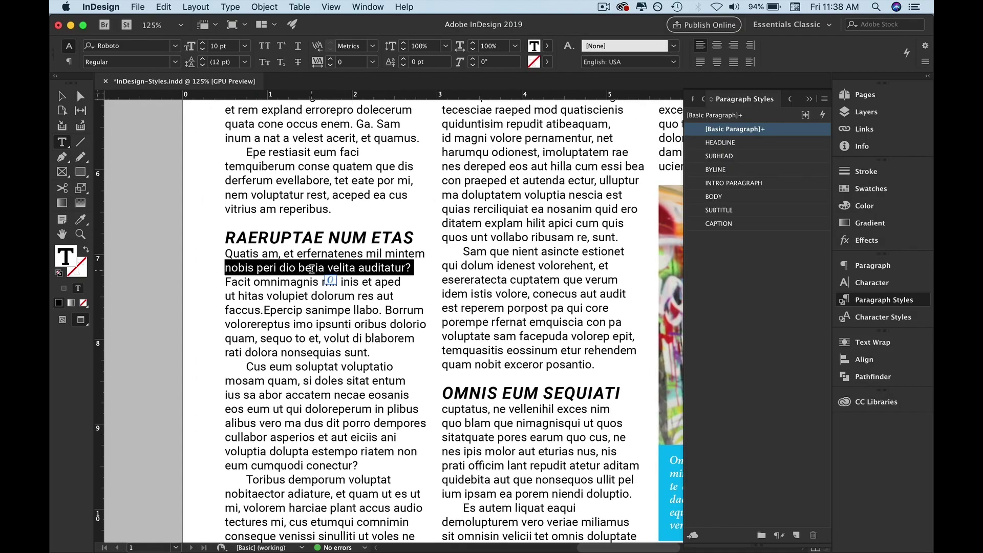
{"action": "double_click", "coordinate": [243, 252]}
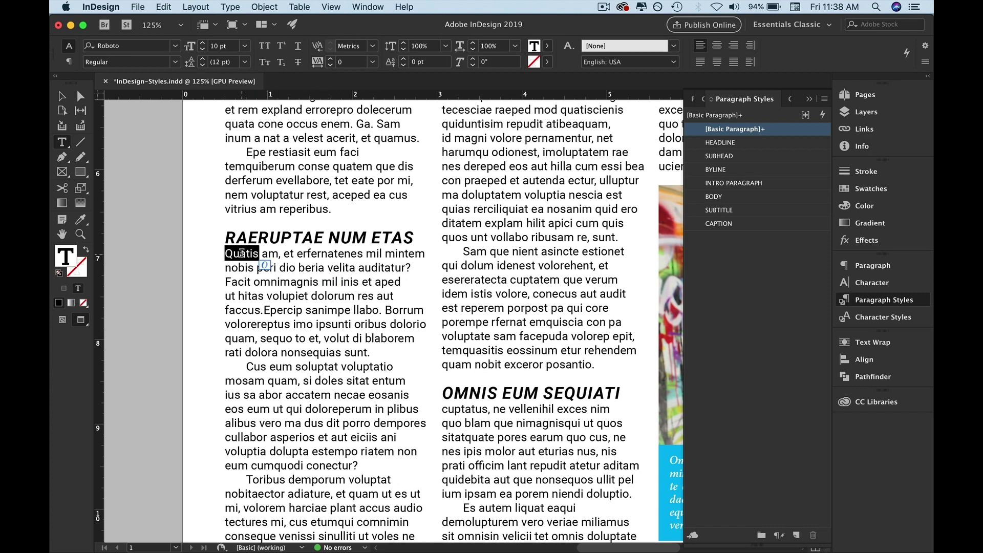
{"action": "left_click_drag", "start_coordinate": [243, 252], "coordinate": [319, 288]}
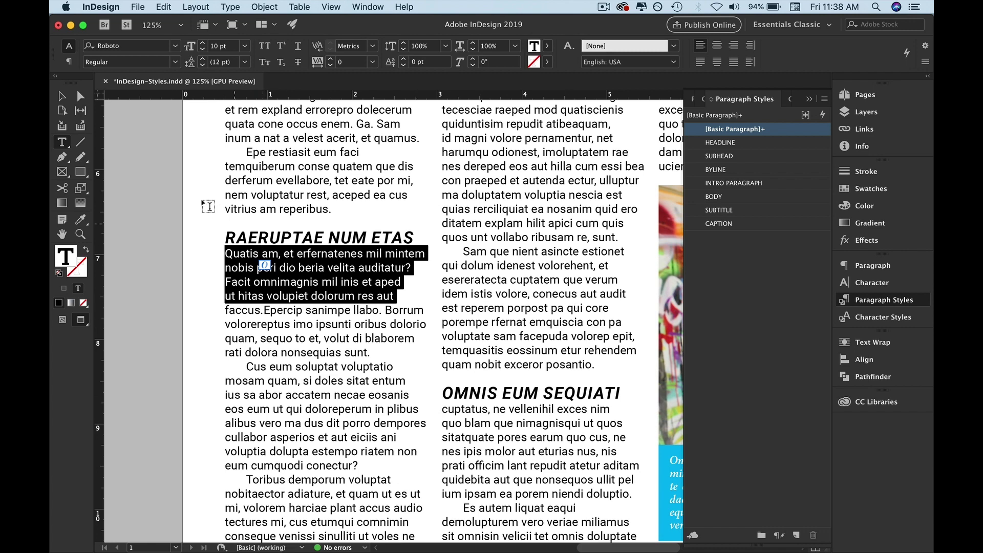
{"action": "triple_click", "coordinate": [281, 168]}
{"action": "left_click", "coordinate": [281, 168]}
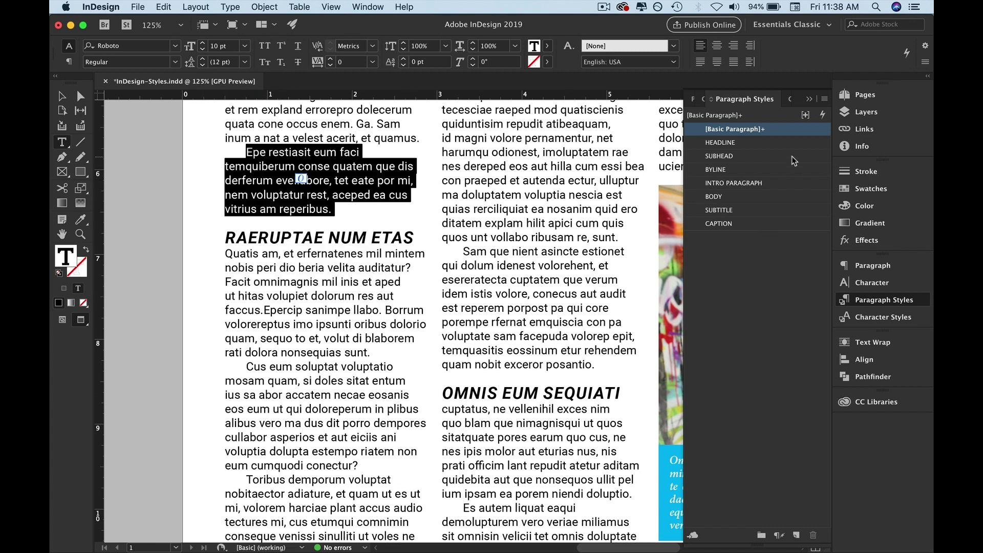
{"action": "double_click", "coordinate": [729, 197]}
{"action": "left_click", "coordinate": [490, 163]}
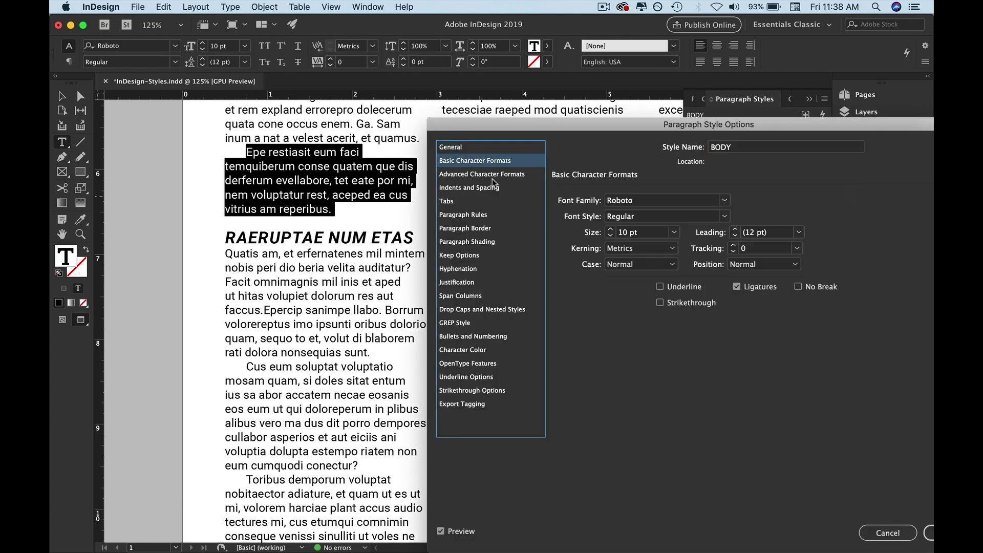
Check BODY's first-line indent, then try BODY on the Quatis am paragraph and undo it
{"action": "left_click", "coordinate": [484, 186]}
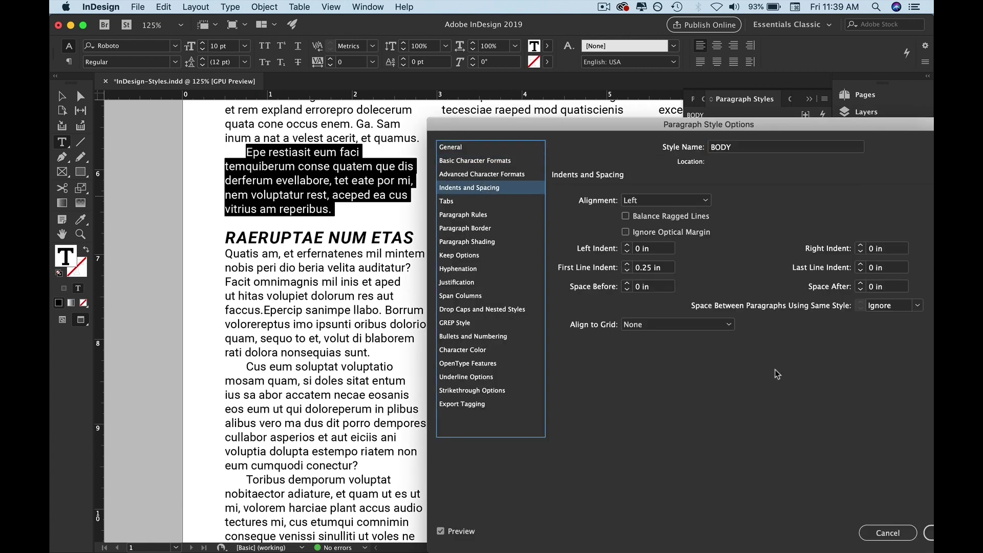
{"action": "left_click", "coordinate": [930, 531]}
{"action": "triple_click", "coordinate": [300, 271]}
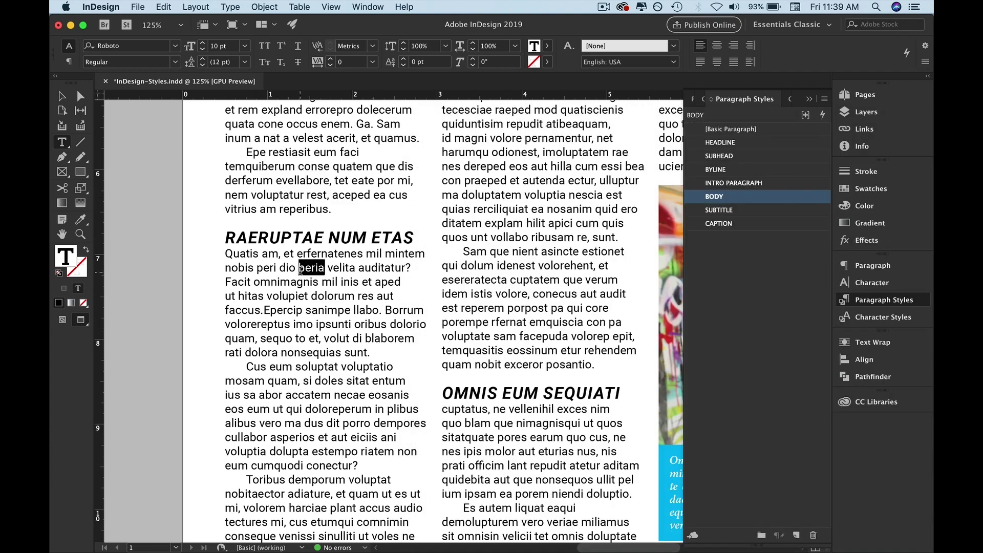
{"action": "left_click", "coordinate": [732, 197]}
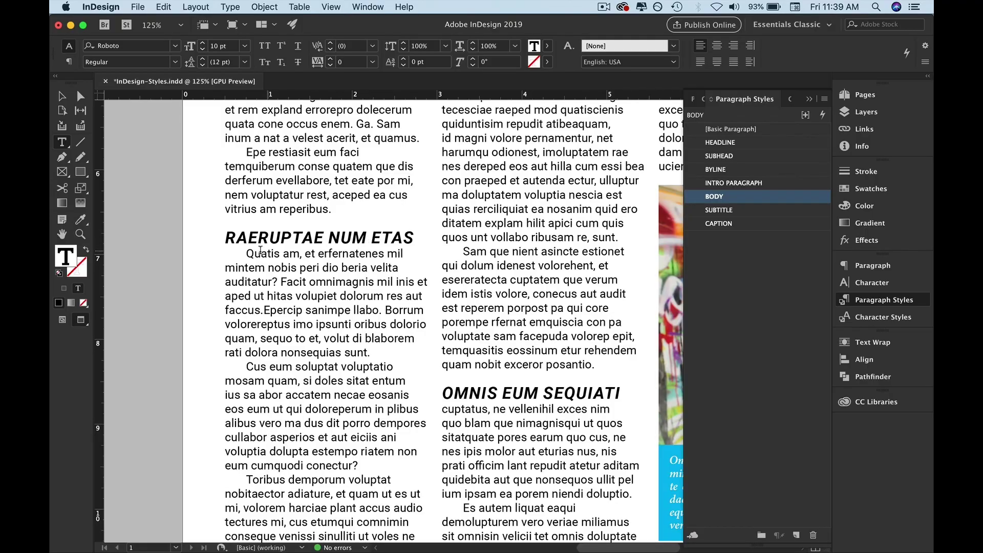
{"action": "key", "text": "super+z"}
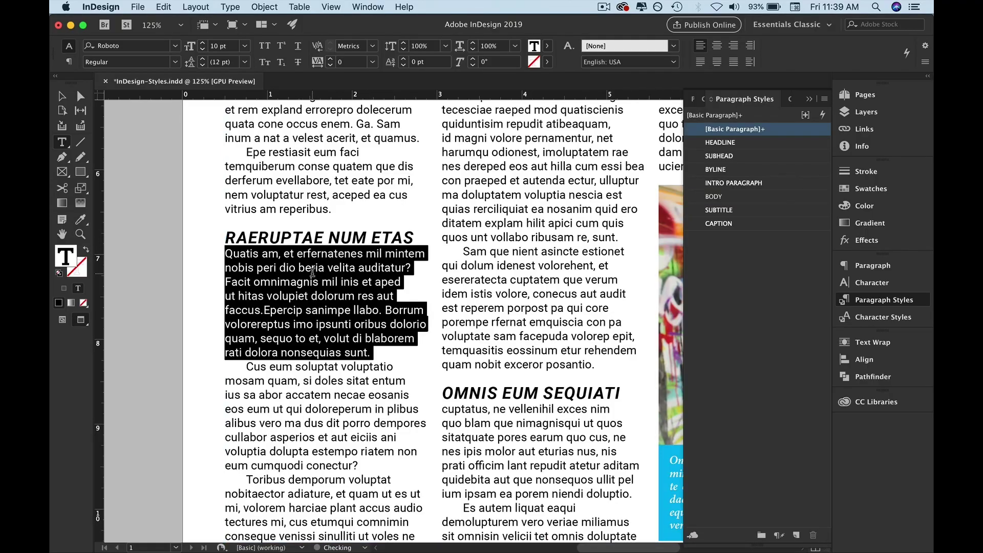
{"action": "left_click", "coordinate": [824, 99]}
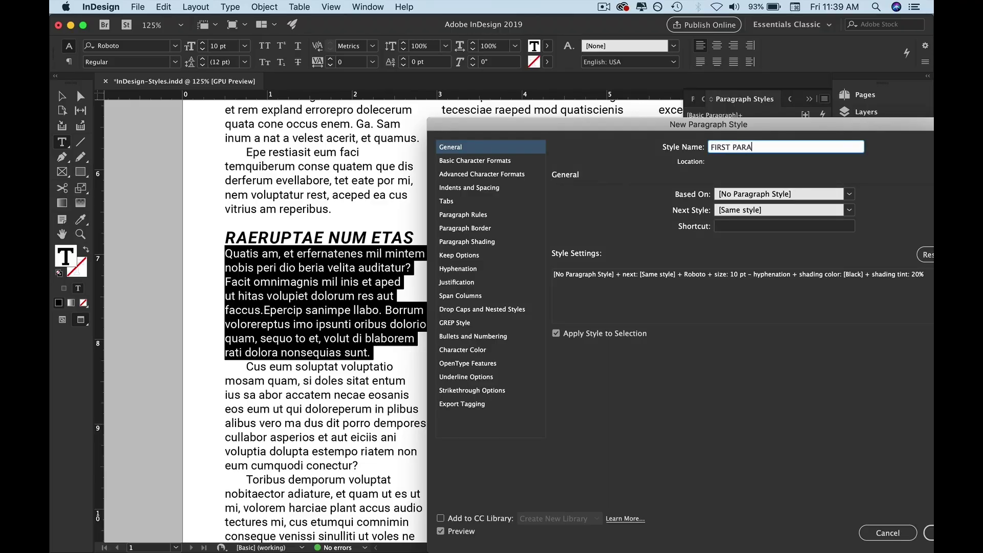
Name the new paragraph style FIRST PARAGRAPH and review its Indents and Spacing
{"action": "type", "text": "GRAPH"}
{"action": "left_click", "coordinate": [484, 187]}
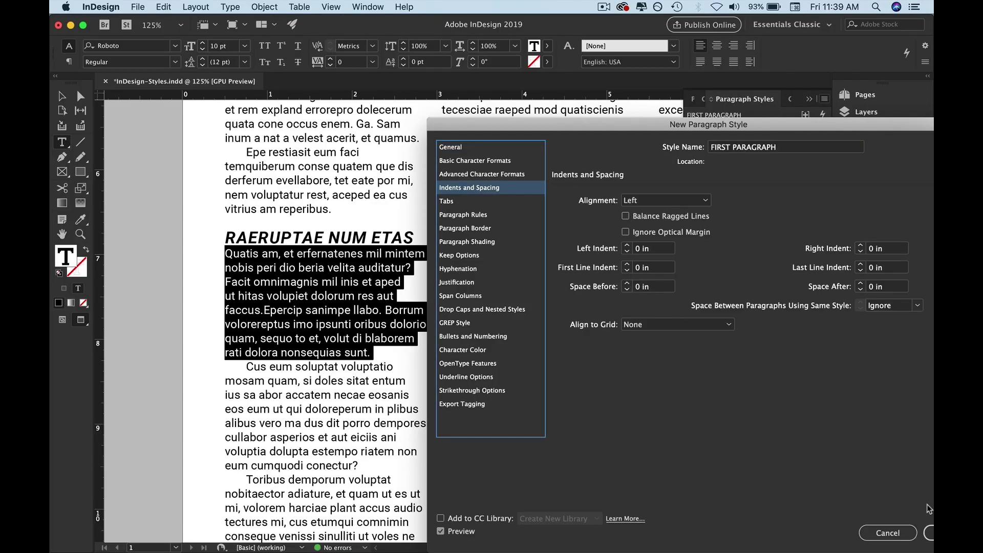
Save the FIRST PARAGRAPH style and drag it between INTRO PARAGRAPH and BODY
{"action": "left_click", "coordinate": [479, 148]}
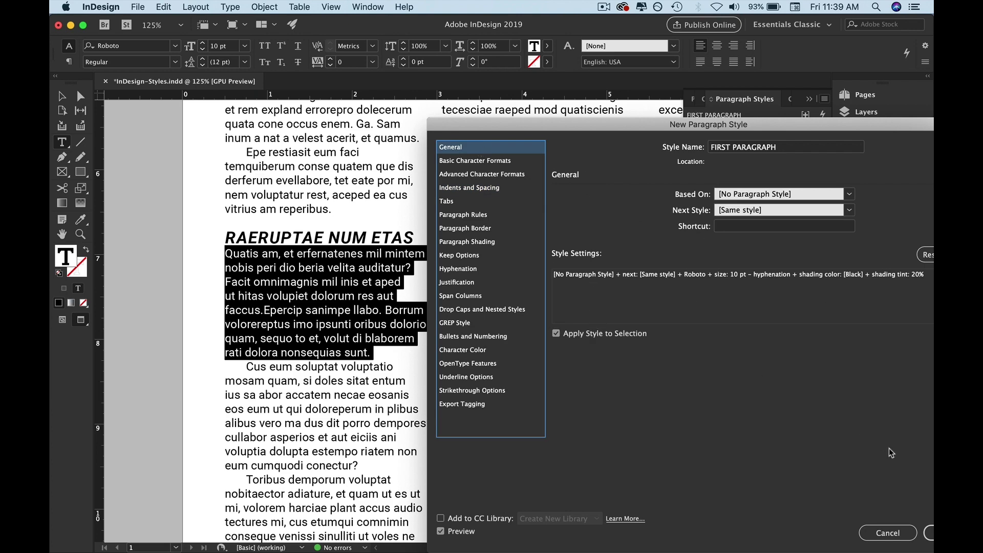
{"action": "left_click", "coordinate": [928, 532]}
{"action": "left_click_drag", "start_coordinate": [717, 148], "coordinate": [733, 212]}
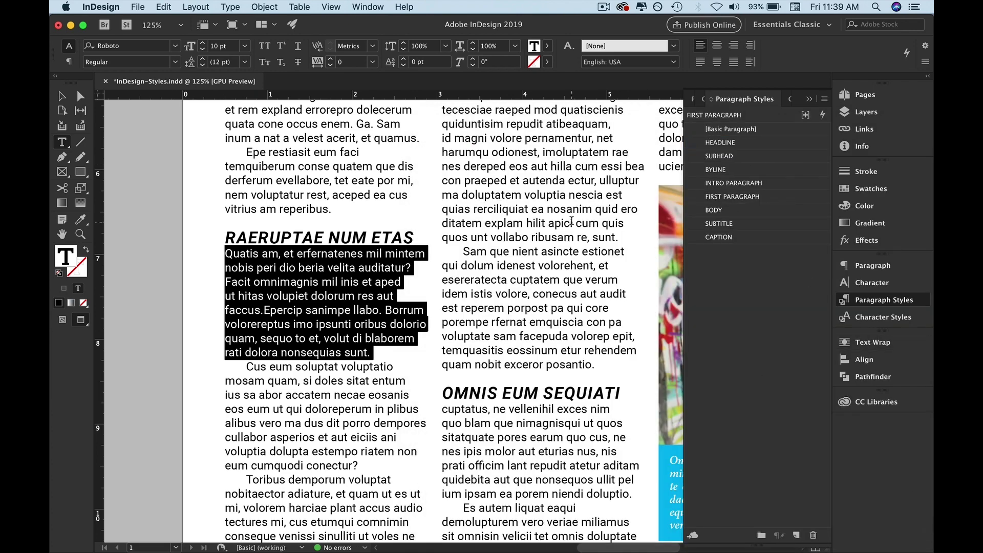
{"action": "scroll", "coordinate": [572, 222], "scroll_direction": "down", "scroll_amount": 5}
{"action": "scroll", "coordinate": [571, 222], "scroll_direction": "right", "scroll_amount": 5}
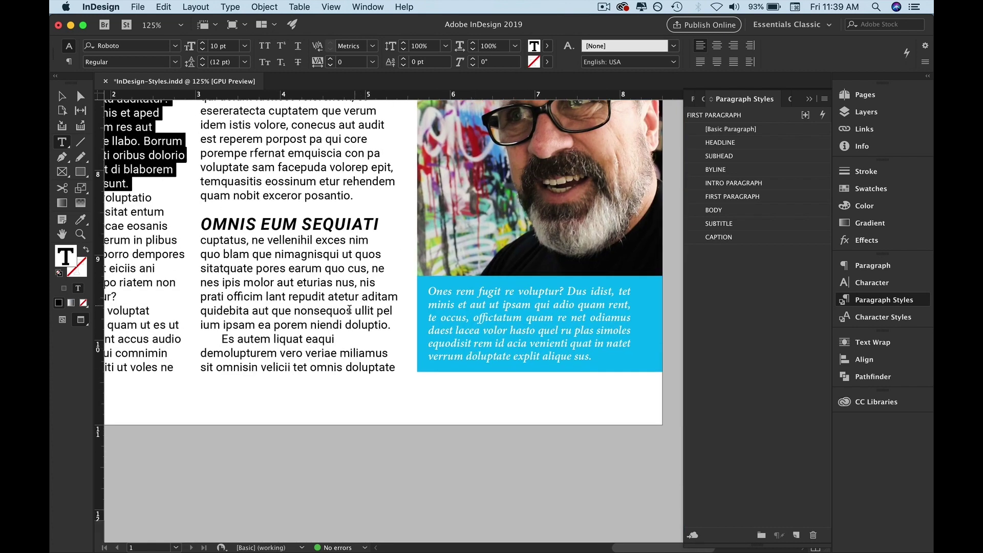
{"action": "left_click", "coordinate": [353, 305]}
Select the paragraph under OMNIS EUM SEQUIATI and apply the FIRST PARAGRAPH style
{"action": "left_click", "coordinate": [461, 310]}
{"action": "key", "text": "super+a"}
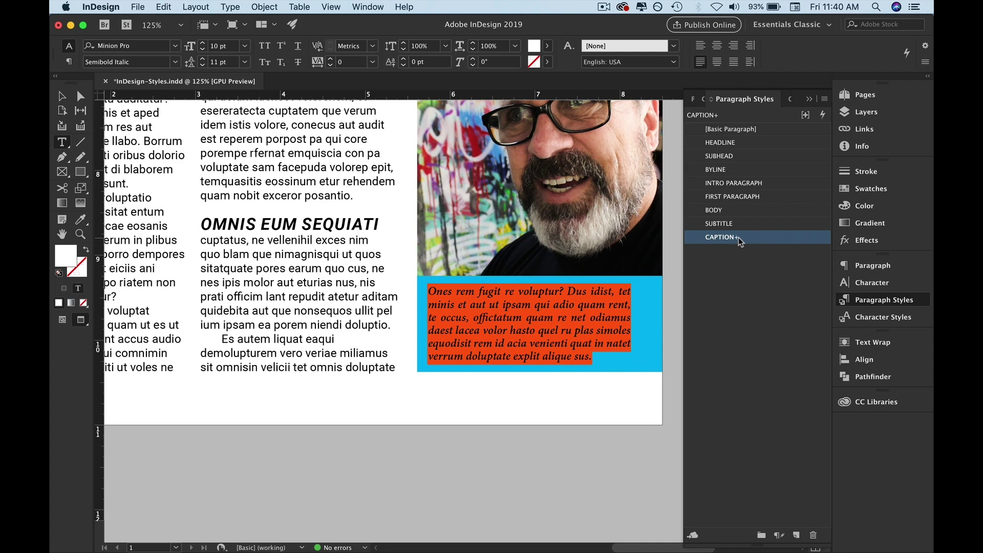
{"action": "triple_click", "coordinate": [521, 305]}
{"action": "left_click", "coordinate": [522, 306]}
{"action": "double_click", "coordinate": [311, 279]}
{"action": "double_click", "coordinate": [311, 279]}
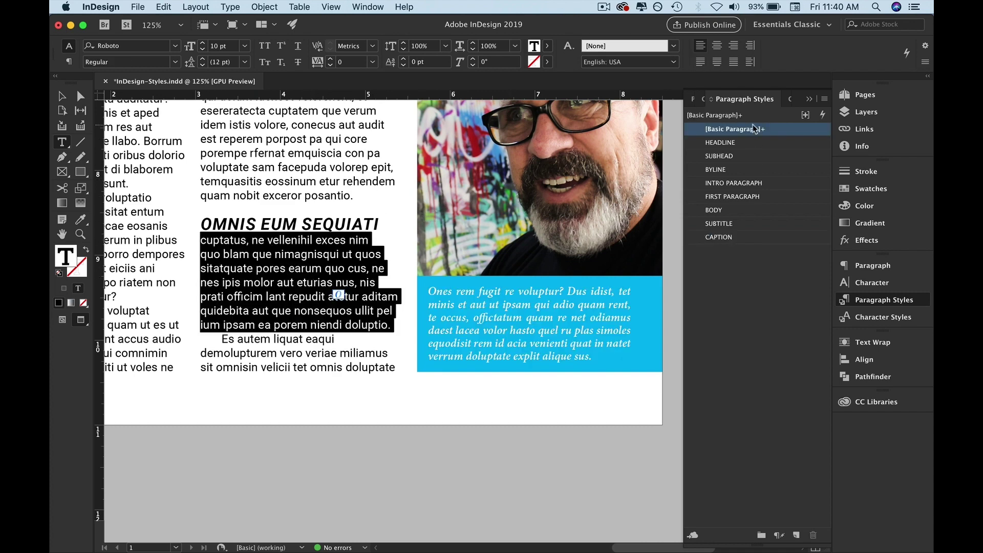
{"action": "left_click", "coordinate": [757, 196]}
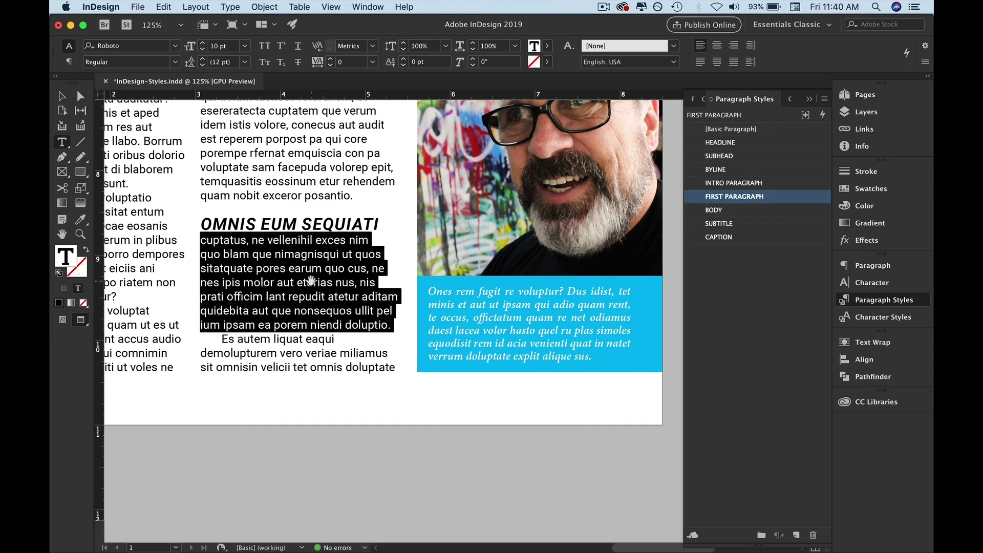
Loosen its tracking to 35 and leading to 14 pt, then clear overrides and undo that
{"action": "key", "text": "alt+Right"}
{"action": "key", "text": "alt+Right"}
{"action": "key", "text": "alt+Right"}
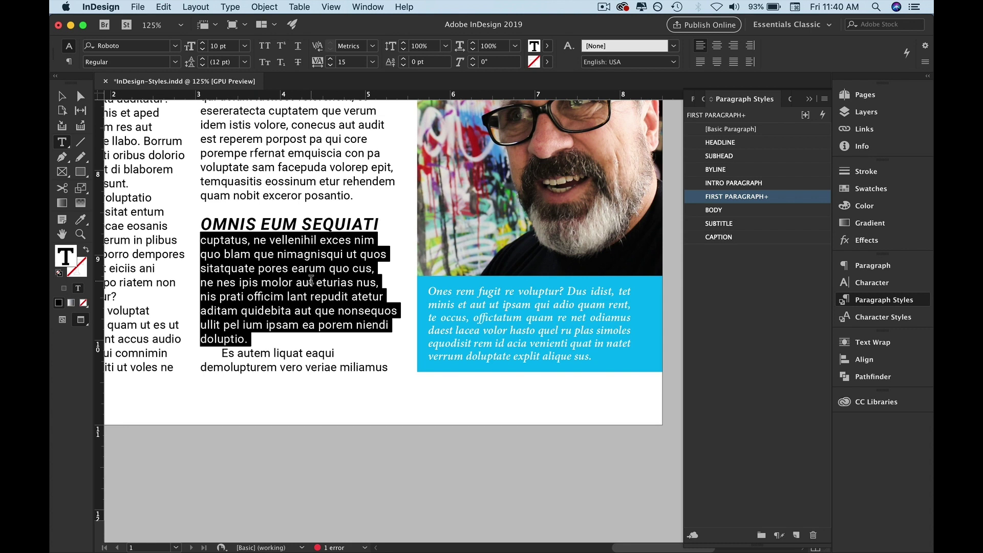
{"action": "key", "text": "alt+Right"}
{"action": "key", "text": "alt+Right"}
{"action": "key", "text": "alt+Right"}
{"action": "key", "text": "alt+Right"}
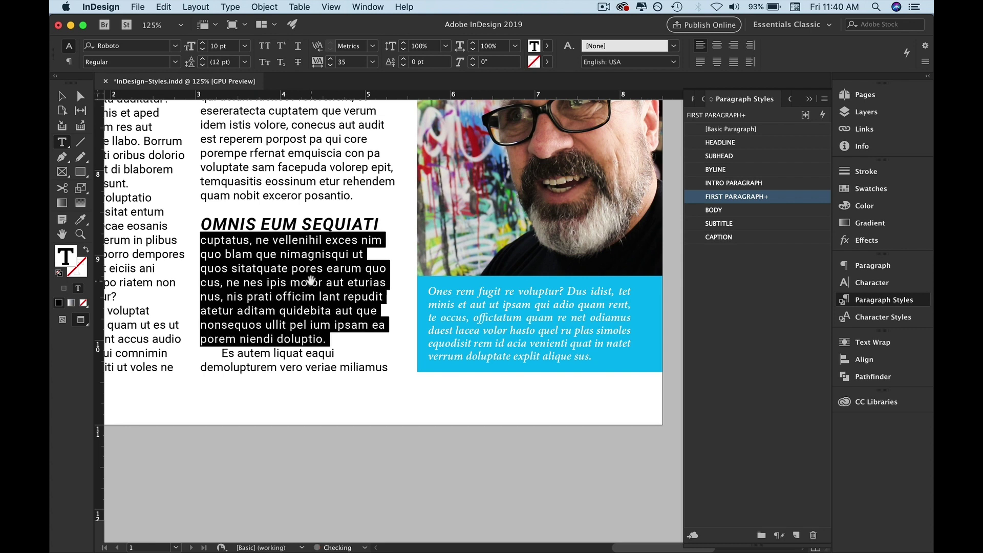
{"action": "key", "text": "alt+Down"}
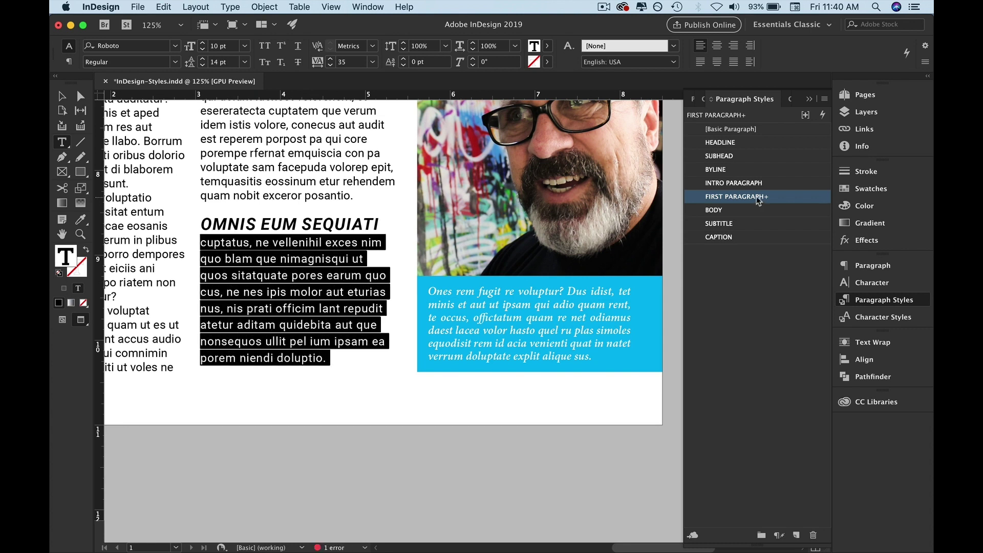
{"action": "left_click", "coordinate": [785, 196], "text": "alt"}
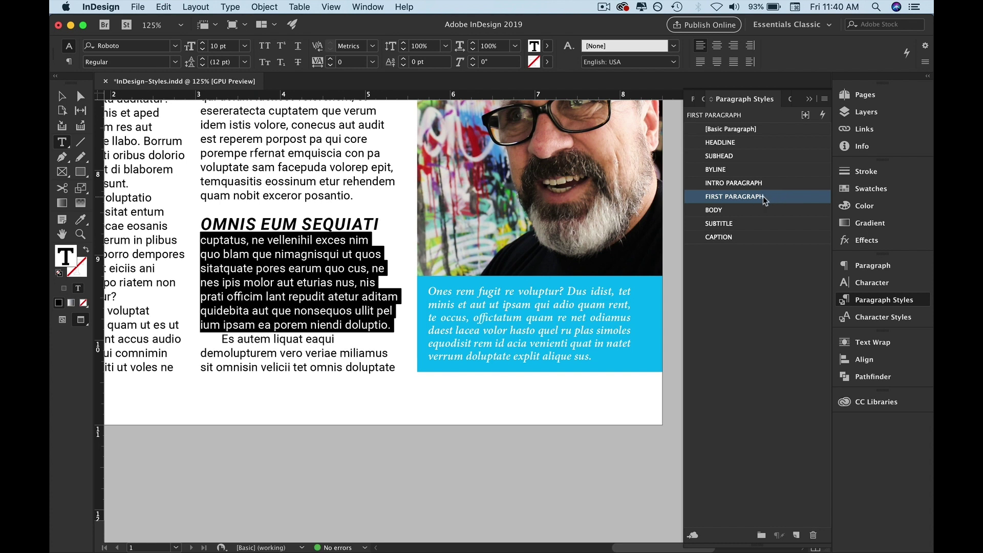
{"action": "key", "text": "super+z"}
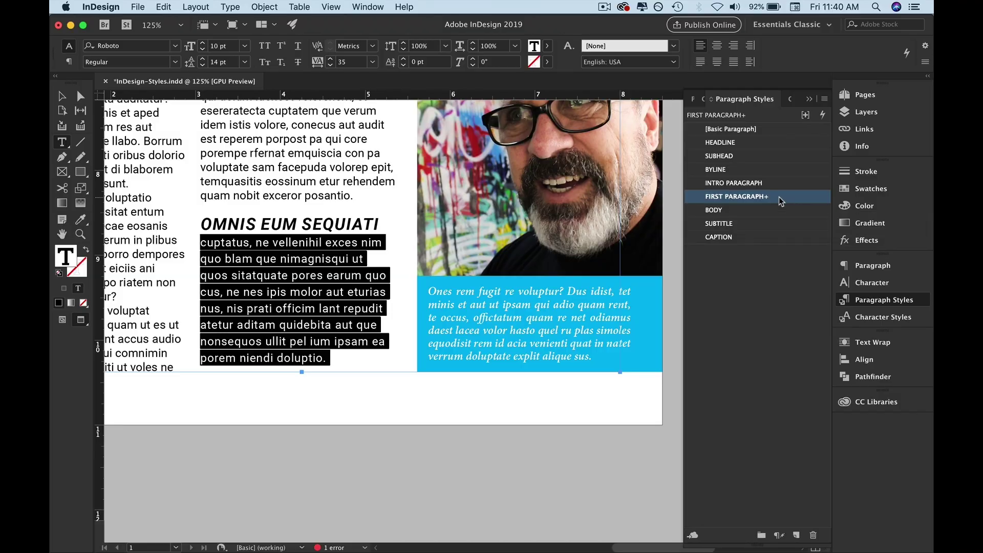
Clear the OMNIS paragraph's overrides, then give the photo caption the plain CAPTION style
{"action": "left_click", "coordinate": [779, 197], "text": "alt"}
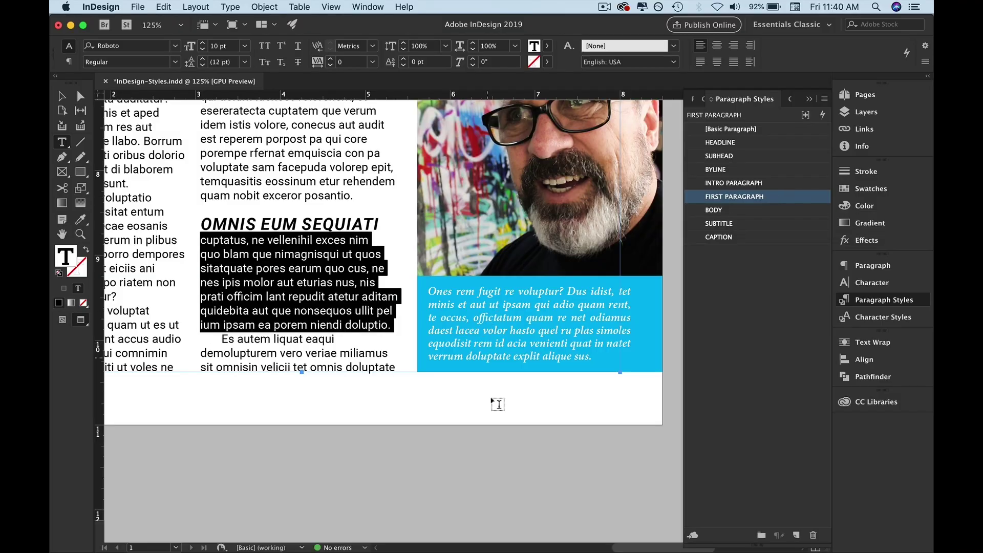
{"action": "left_click", "coordinate": [489, 423]}
{"action": "triple_click", "coordinate": [607, 331]}
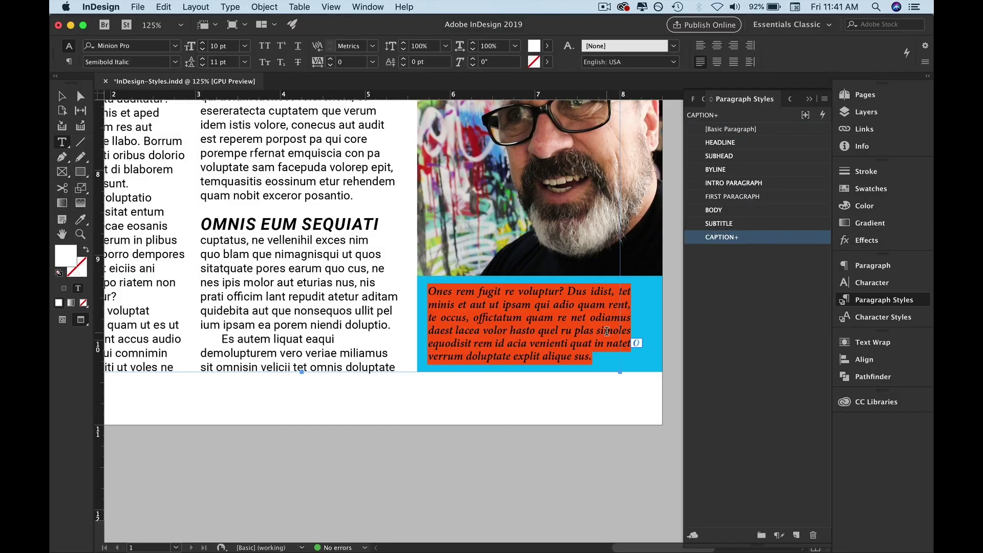
{"action": "left_click", "coordinate": [767, 237], "text": "alt"}
{"action": "left_click", "coordinate": [572, 356]}
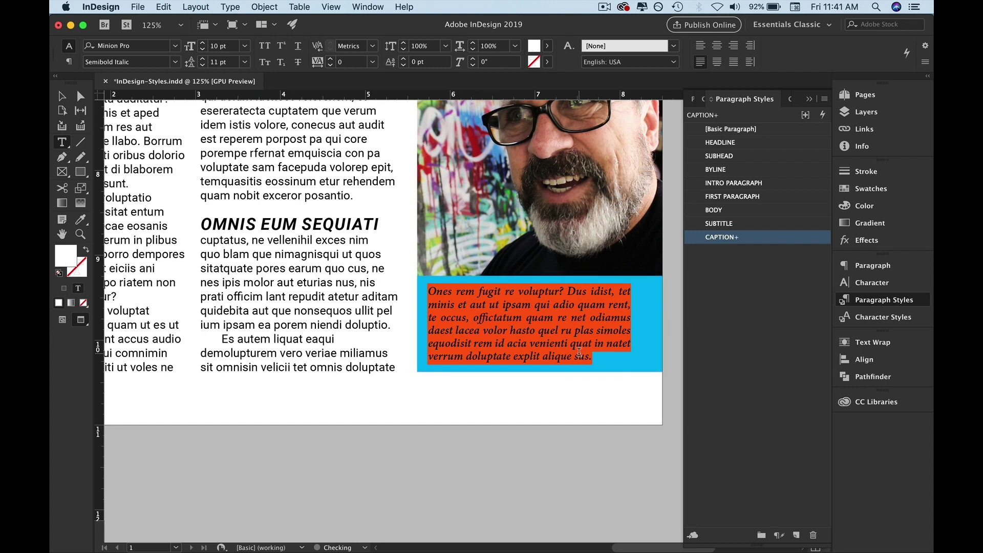
{"action": "left_click", "coordinate": [579, 352]}
{"action": "key", "text": "Escape"}
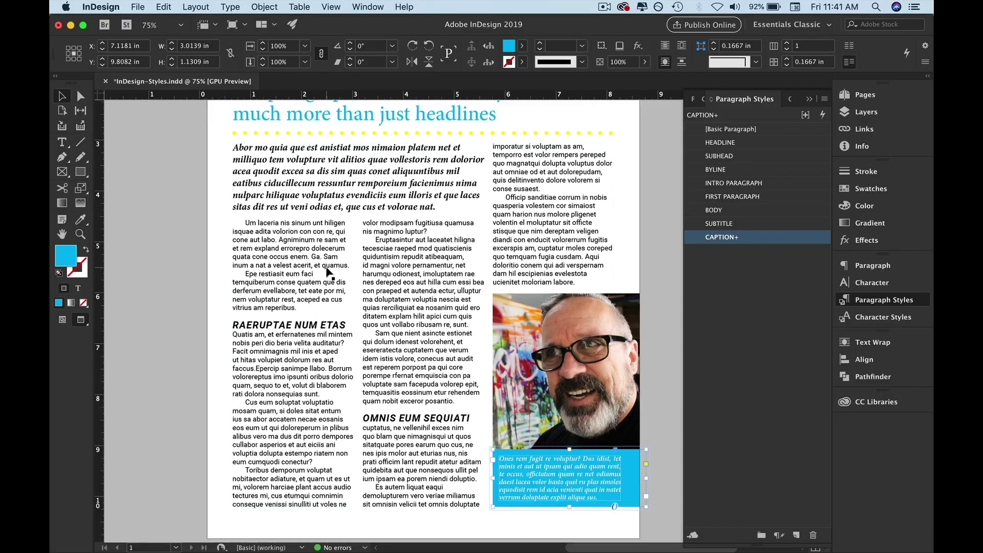
Eyedropper the Officip sanditiae paragraph's indented formatting onto the Quatis am and cuptatus paragraphs
{"action": "scroll", "coordinate": [328, 272], "scroll_direction": "down", "scroll_amount": 3}
{"action": "scroll", "coordinate": [328, 273], "scroll_direction": "left", "scroll_amount": 2}
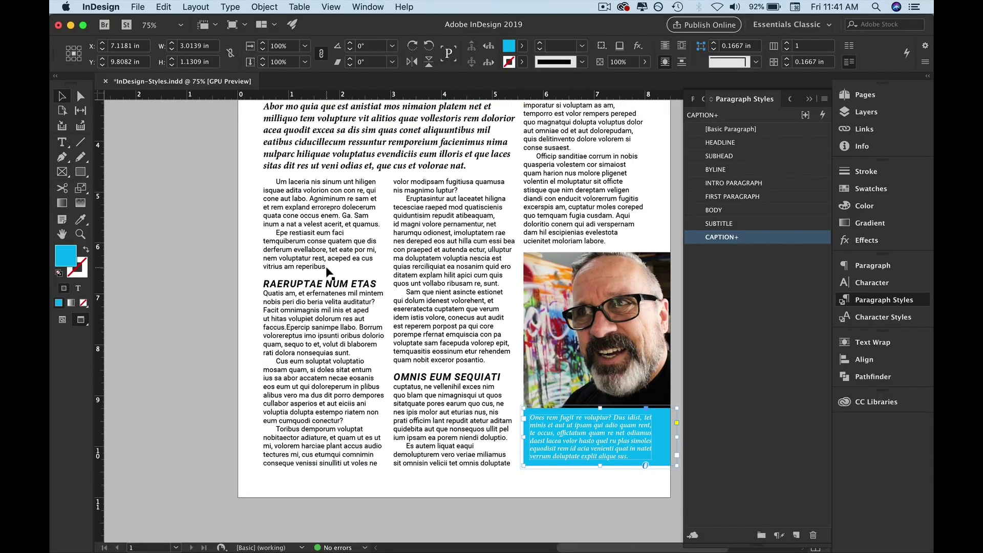
{"action": "triple_click", "coordinate": [582, 189]}
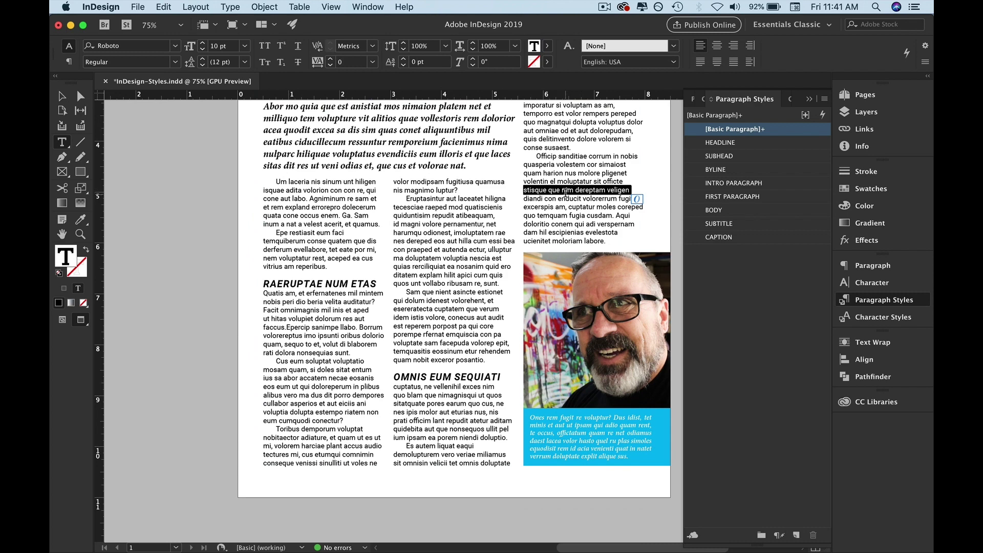
{"action": "triple_click", "coordinate": [557, 188]}
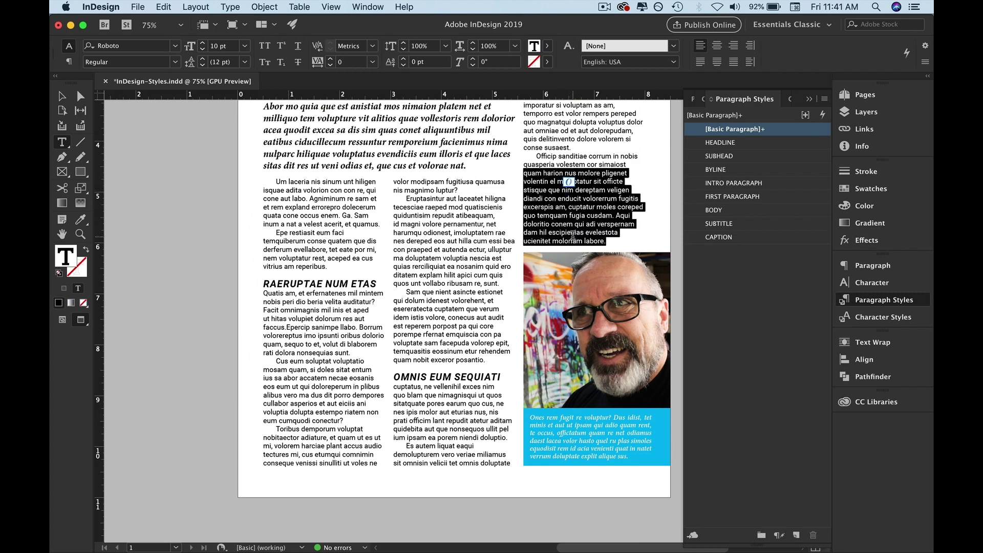
{"action": "triple_click", "coordinate": [562, 165]}
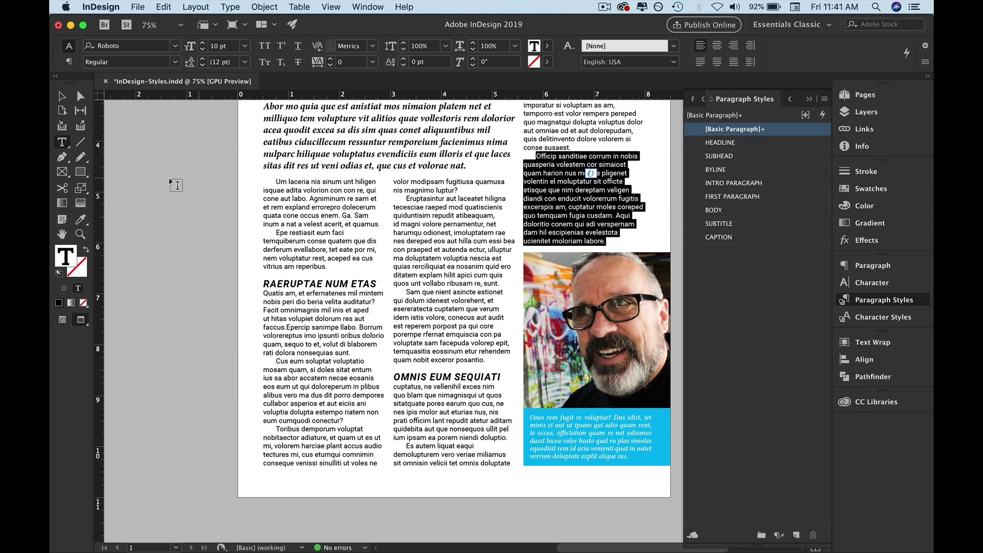
{"action": "left_click", "coordinate": [81, 221]}
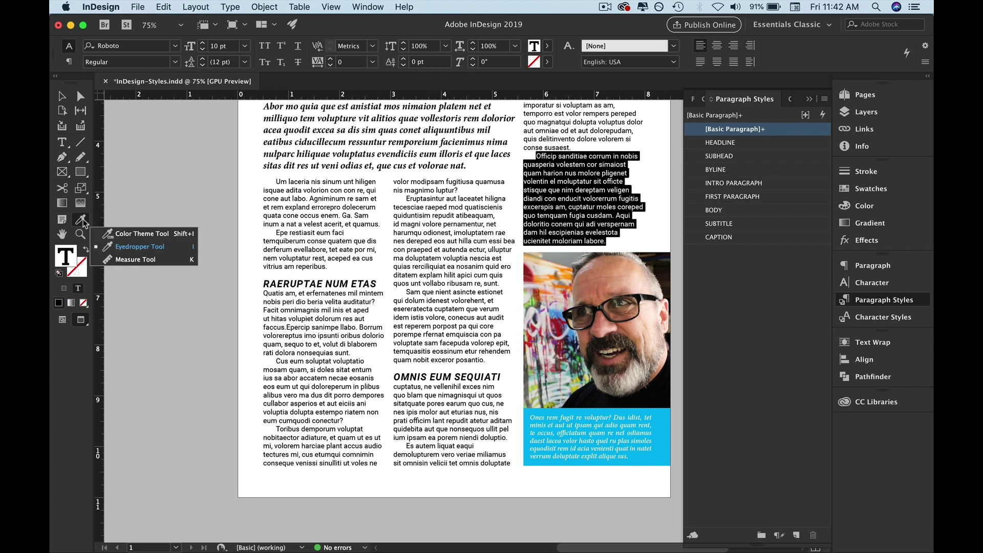
{"action": "left_click", "coordinate": [572, 174]}
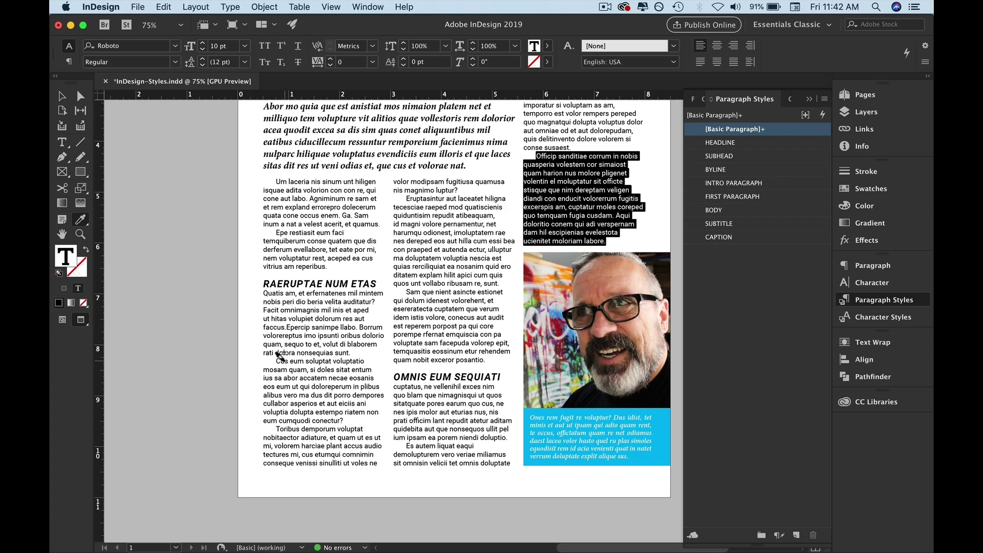
{"action": "left_click", "coordinate": [267, 287]}
{"action": "left_click", "coordinate": [426, 388]}
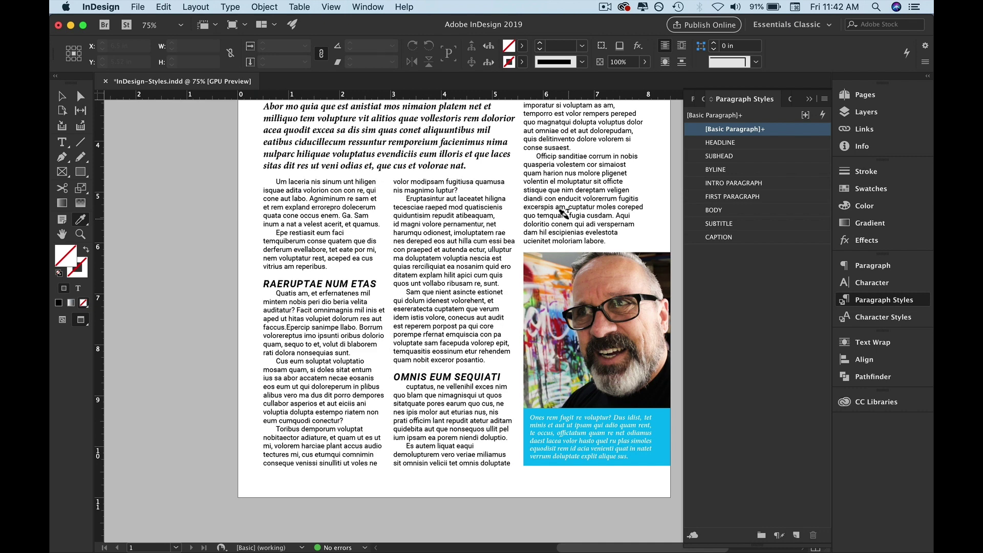
Apply the SUBTITLE style to the OMNIS EUM SEQUIATI heading
{"action": "key", "text": "t"}
{"action": "left_click", "coordinate": [294, 310]}
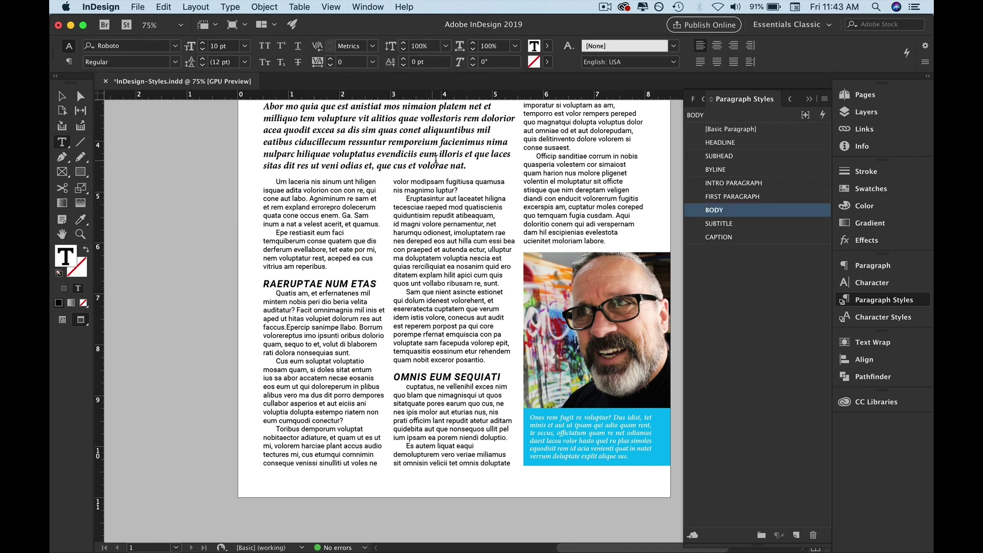
{"action": "left_click", "coordinate": [62, 96]}
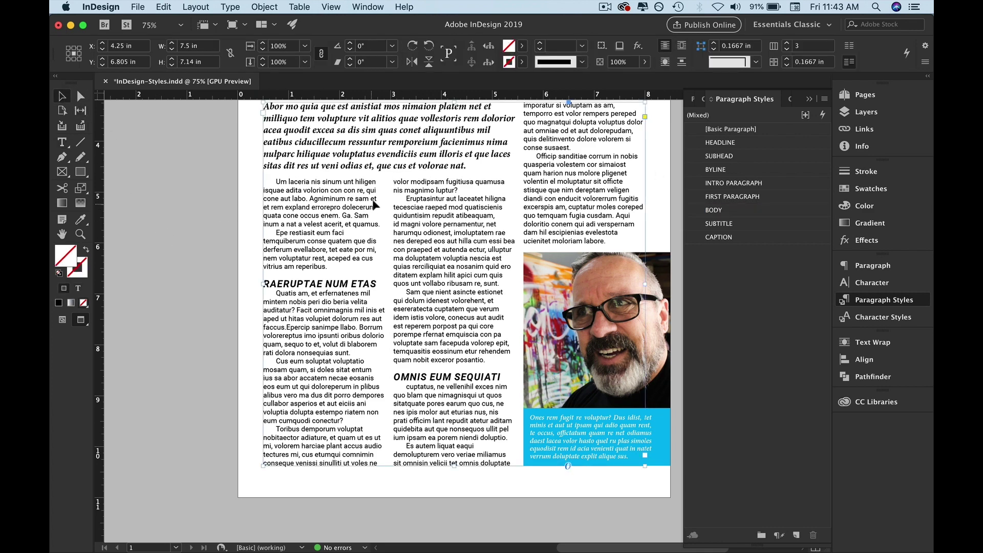
{"action": "double_click", "coordinate": [509, 192]}
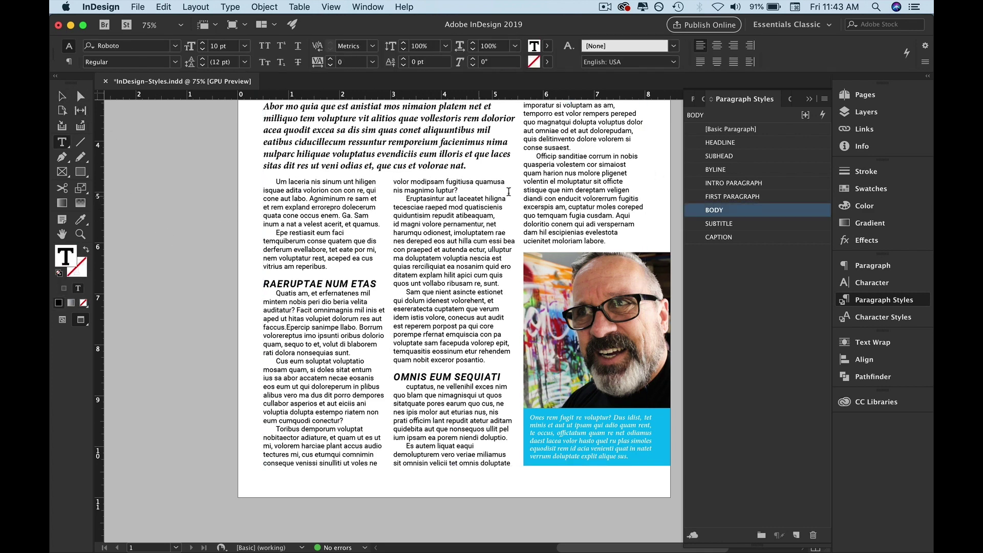
{"action": "double_click", "coordinate": [485, 376]}
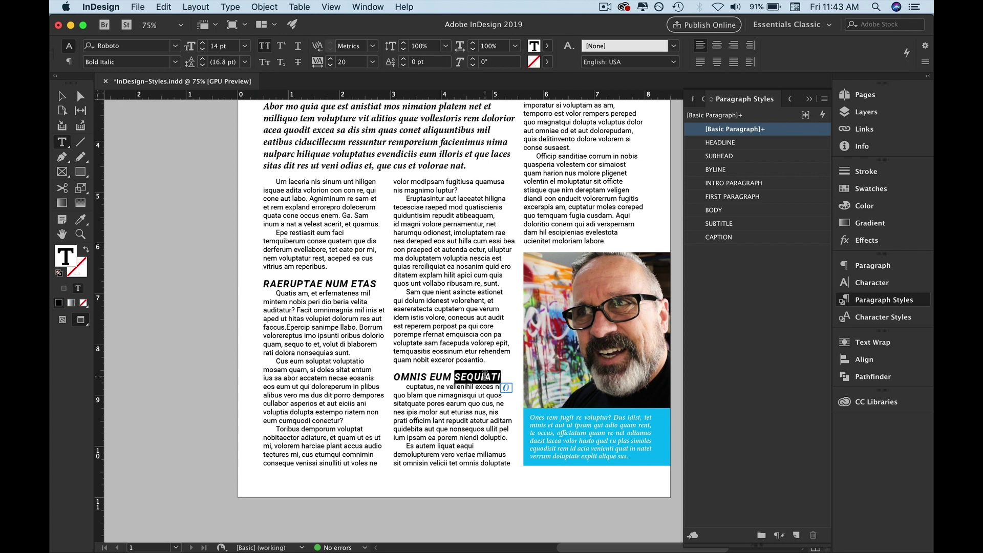
{"action": "triple_click", "coordinate": [482, 377]}
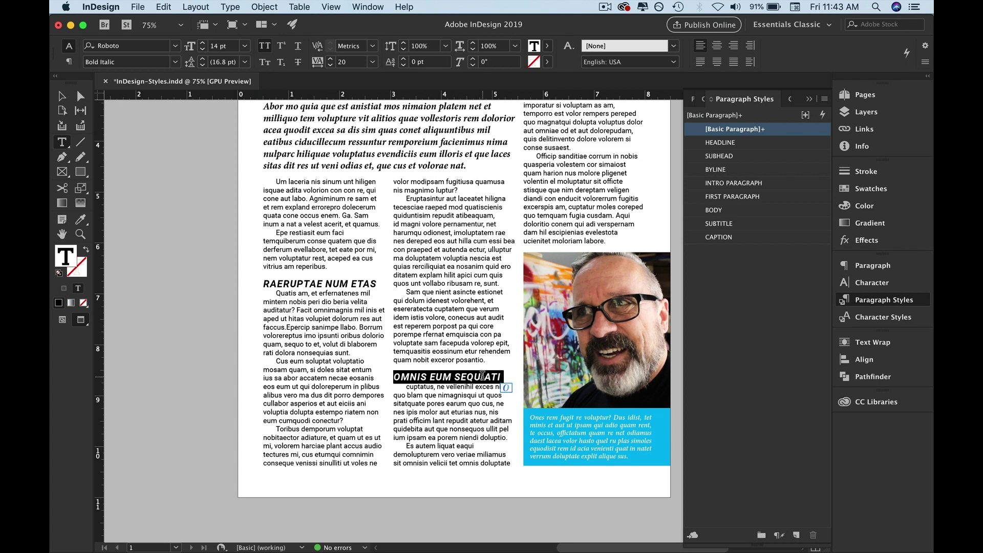
{"action": "left_click", "coordinate": [719, 224]}
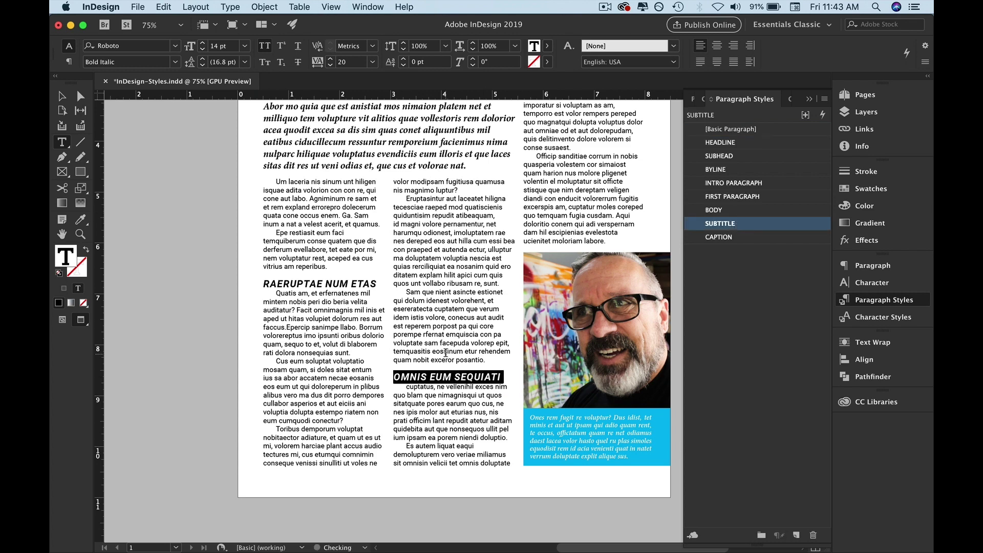
Apply FIRST PARAGRAPH to the Quatis am paragraph, then select the cuptatus paragraph
{"action": "double_click", "coordinate": [429, 411]}
{"action": "left_click", "coordinate": [443, 379]}
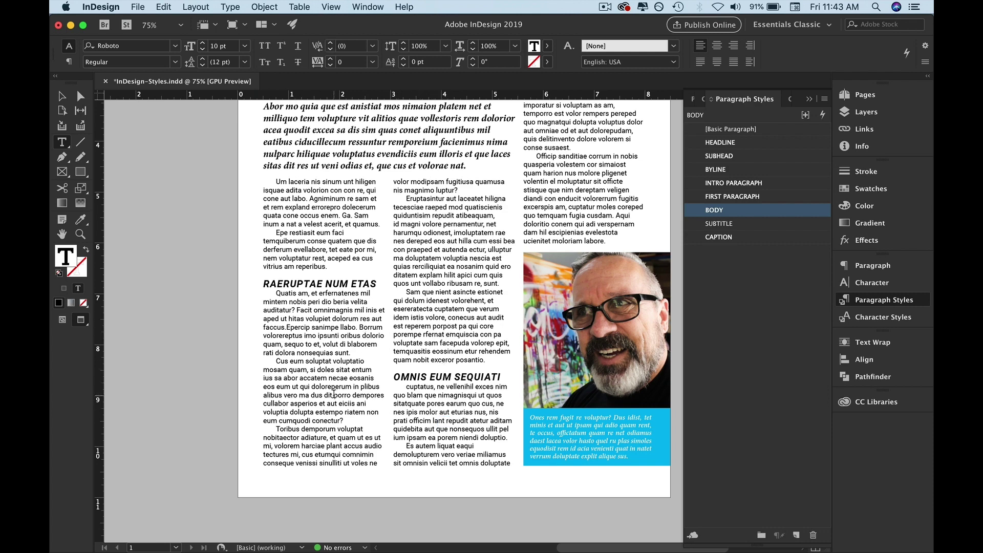
{"action": "triple_click", "coordinate": [304, 314]}
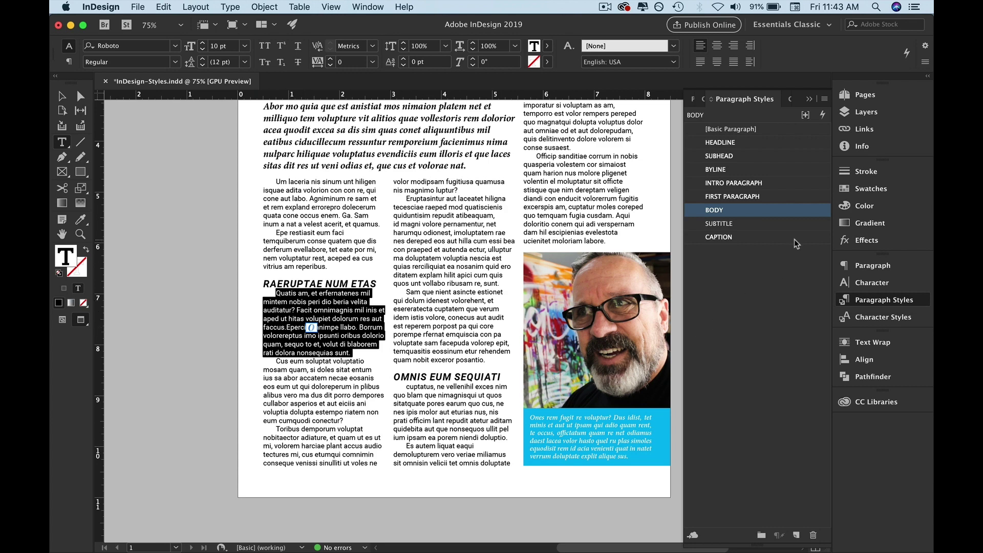
{"action": "left_click", "coordinate": [761, 197]}
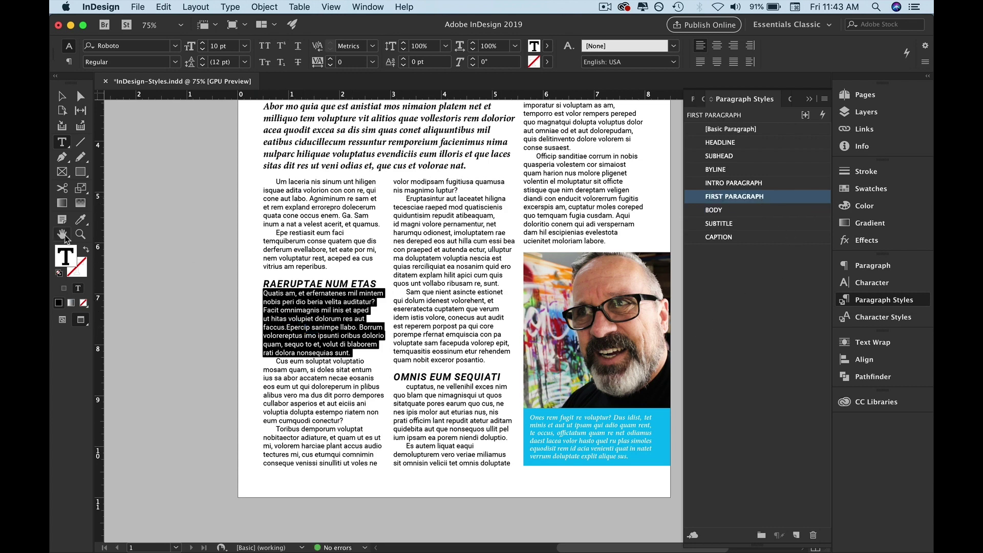
{"action": "left_click_drag", "start_coordinate": [394, 385], "coordinate": [473, 435]}
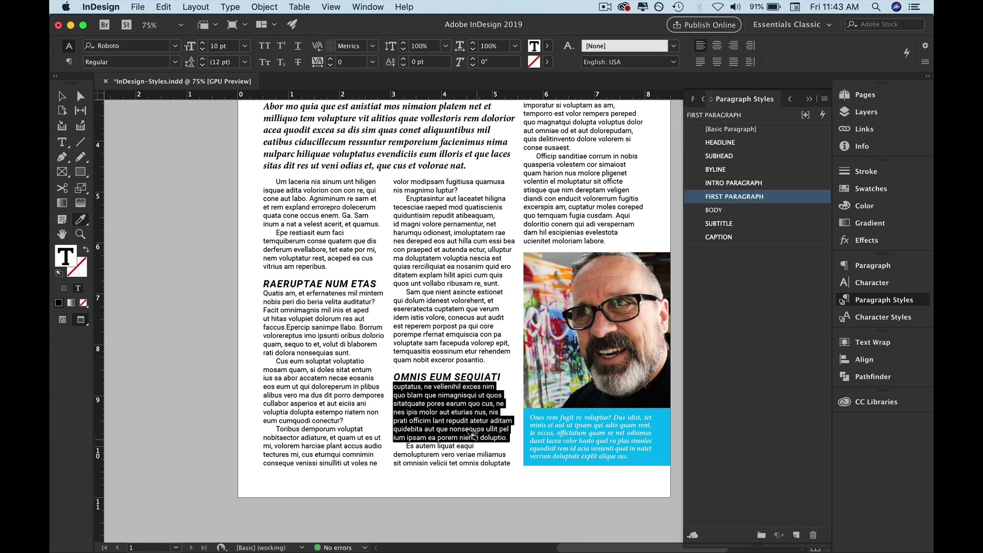
{"action": "key", "text": "super+shift+a"}
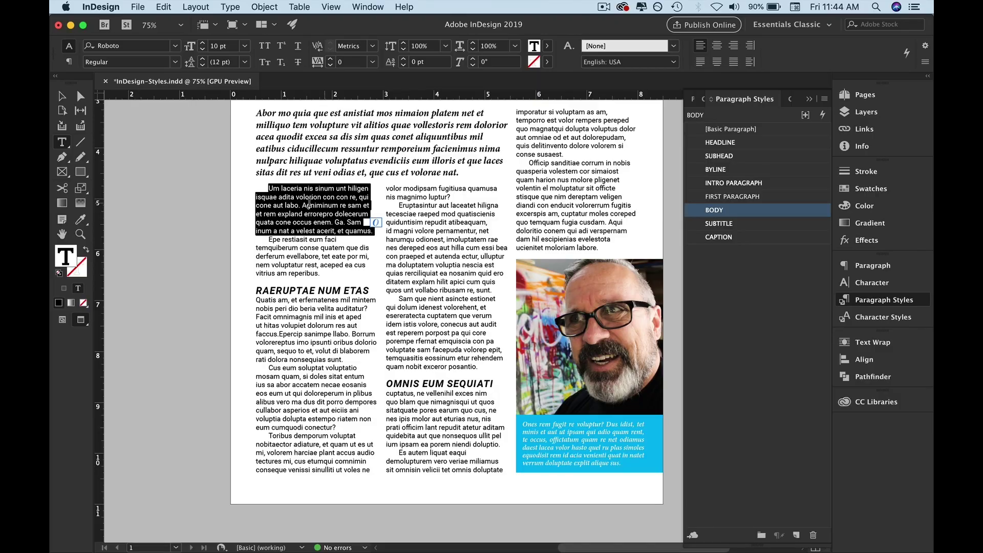
{"action": "left_click", "coordinate": [303, 203]}
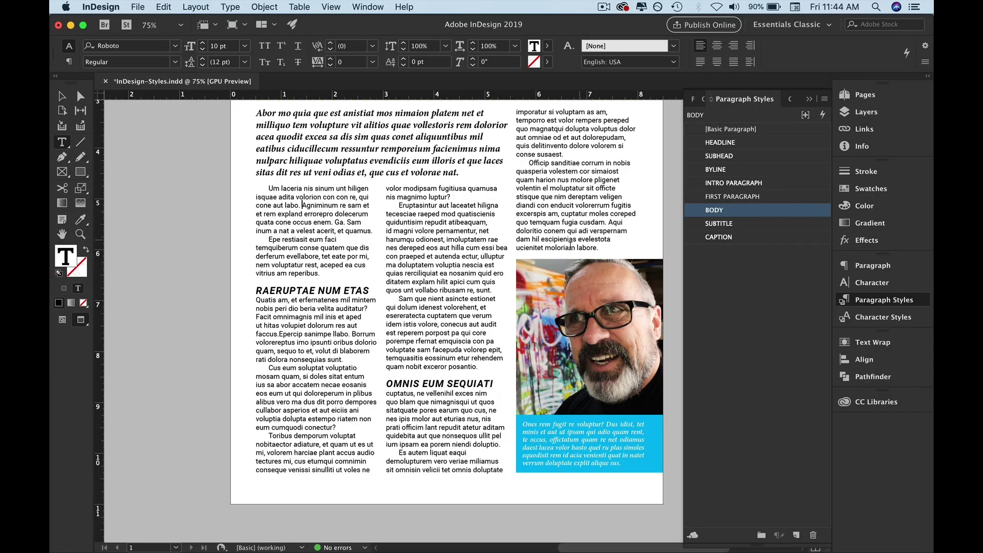
Change the BODY paragraph style's font to Bodoni 72
{"action": "left_click", "coordinate": [61, 96]}
{"action": "double_click", "coordinate": [773, 212]}
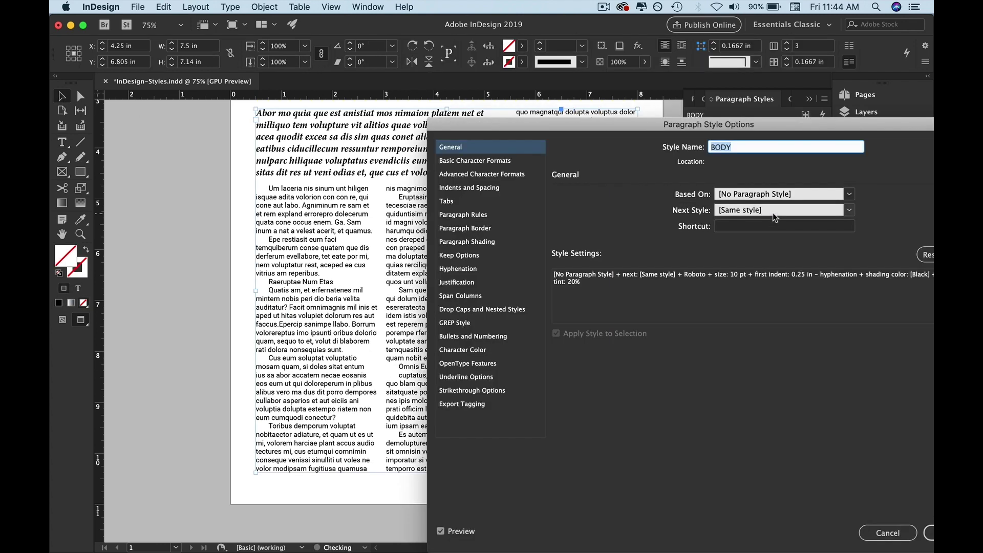
{"action": "left_click", "coordinate": [484, 160]}
{"action": "left_click", "coordinate": [723, 205]}
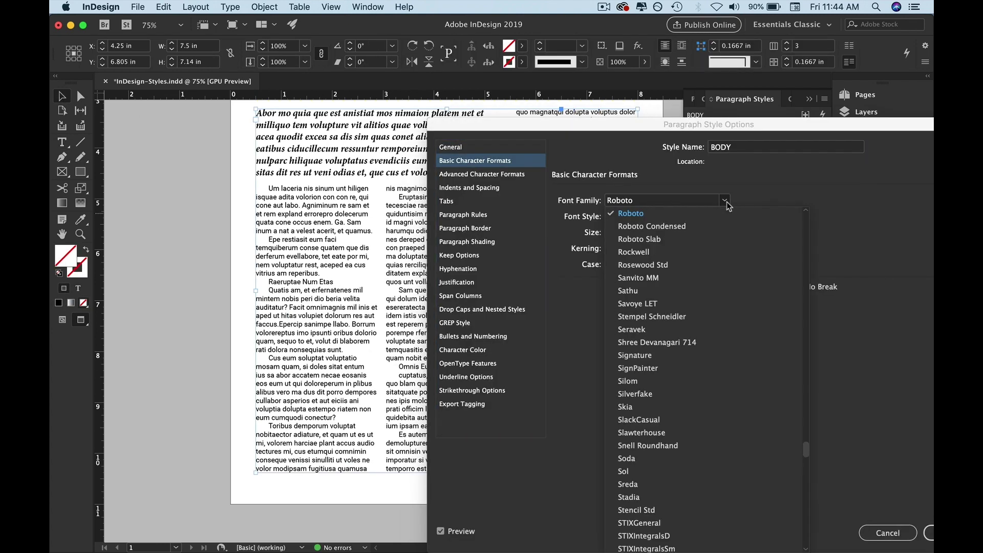
{"action": "scroll", "coordinate": [656, 351], "scroll_direction": "down", "scroll_amount": 5}
{"action": "scroll", "coordinate": [655, 350], "scroll_direction": "up", "scroll_amount": 15}
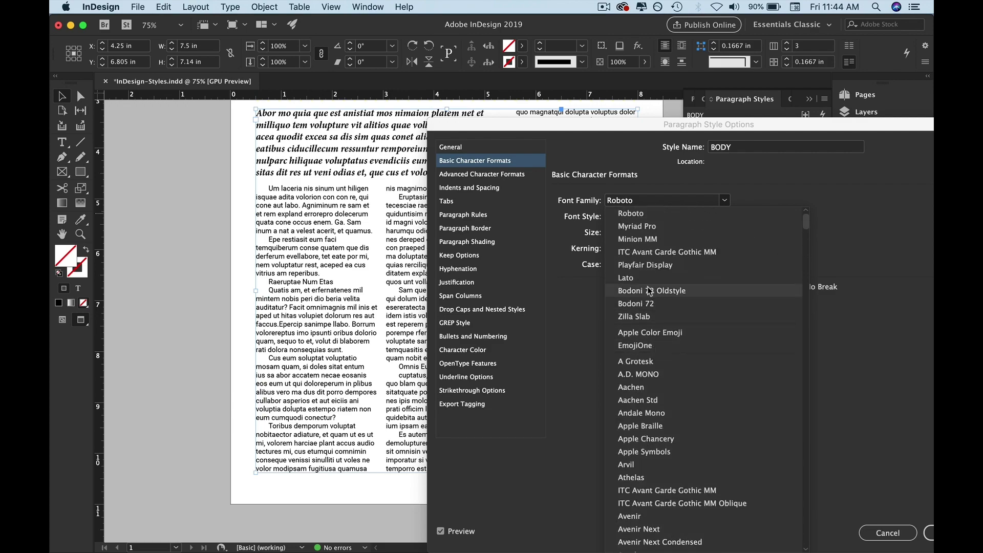
{"action": "left_click", "coordinate": [636, 303]}
{"action": "left_click", "coordinate": [929, 536]}
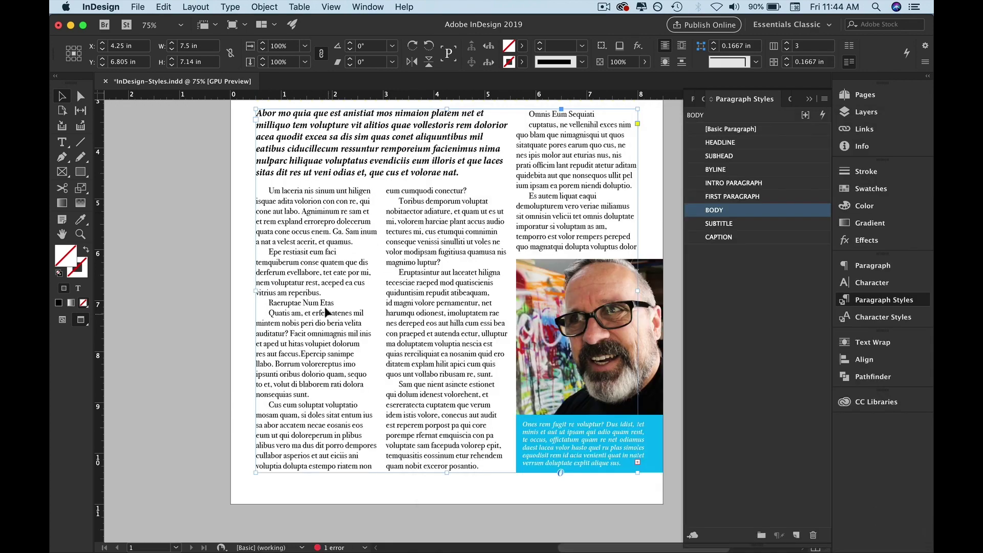
{"action": "scroll", "coordinate": [341, 250], "scroll_direction": "up", "scroll_amount": 4}
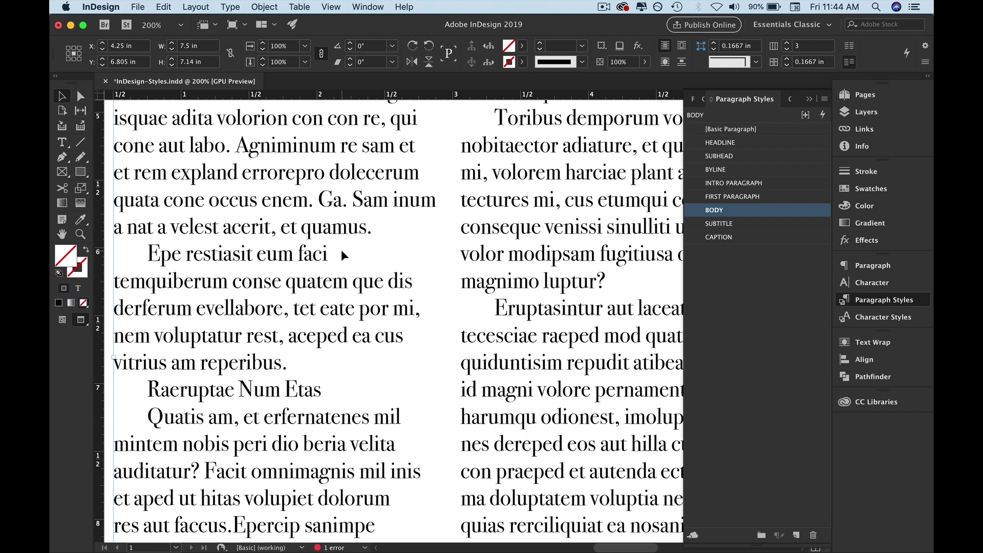
Undo and redo the font change repeatedly to compare the body text in Roboto and Bodoni 72
{"action": "key", "text": "super+z"}
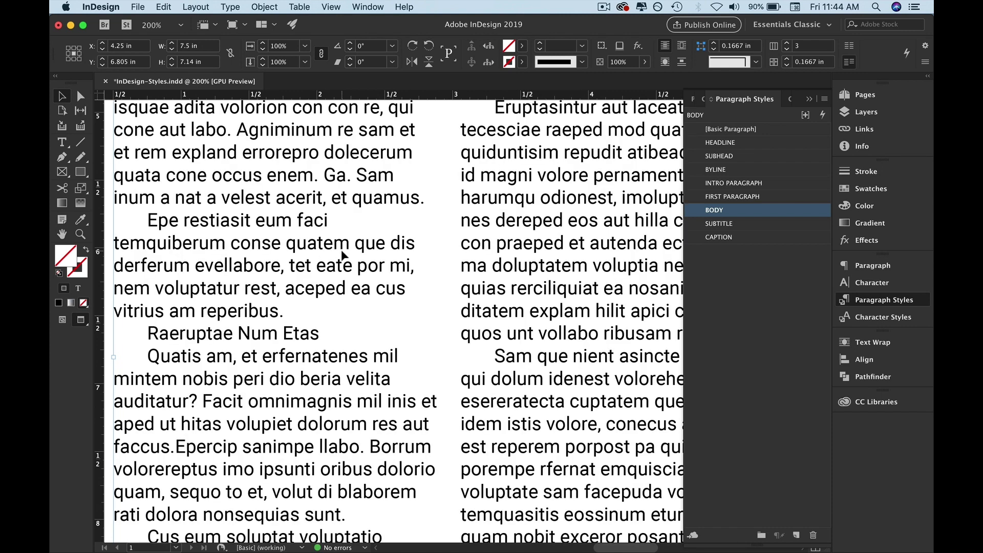
{"action": "key", "text": "super+shift+z"}
{"action": "key", "text": "super+z"}
{"action": "key", "text": "super+shift+z"}
{"action": "key", "text": "super+z"}
{"action": "key", "text": "super+shift+z"}
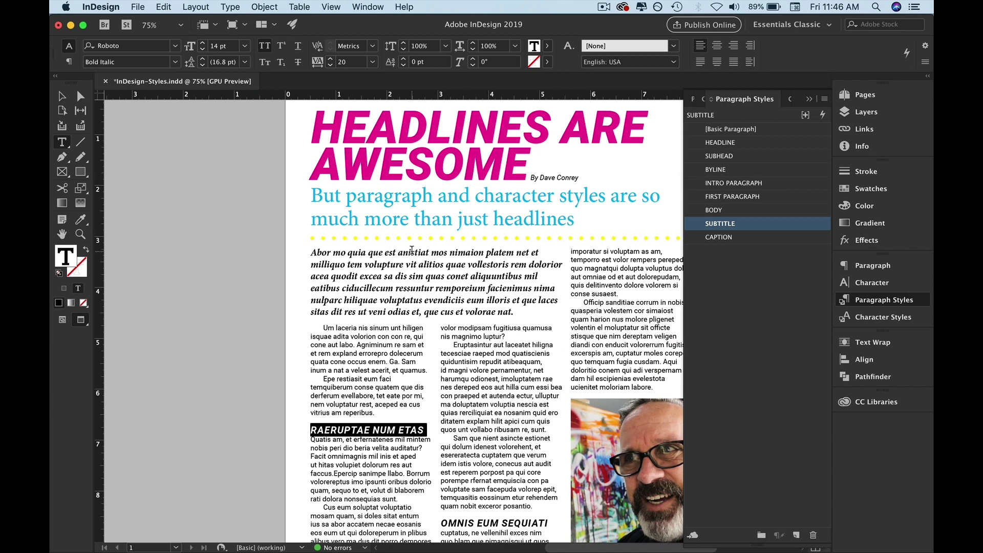
{"action": "triple_click", "coordinate": [410, 149]}
Set the HEADLINE paragraph style's character colour to dark blue
{"action": "double_click", "coordinate": [769, 141]}
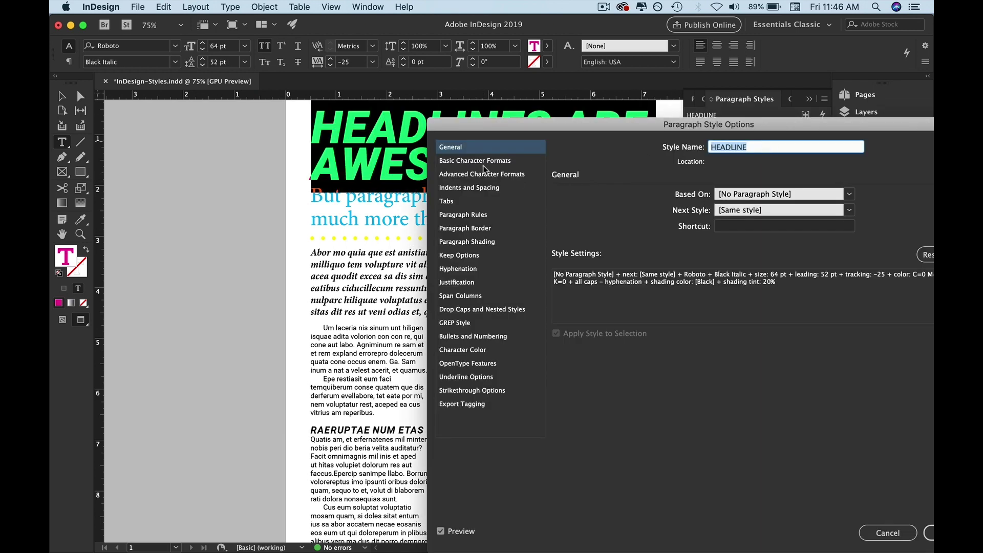
{"action": "left_click", "coordinate": [462, 349]}
{"action": "left_click", "coordinate": [665, 281]}
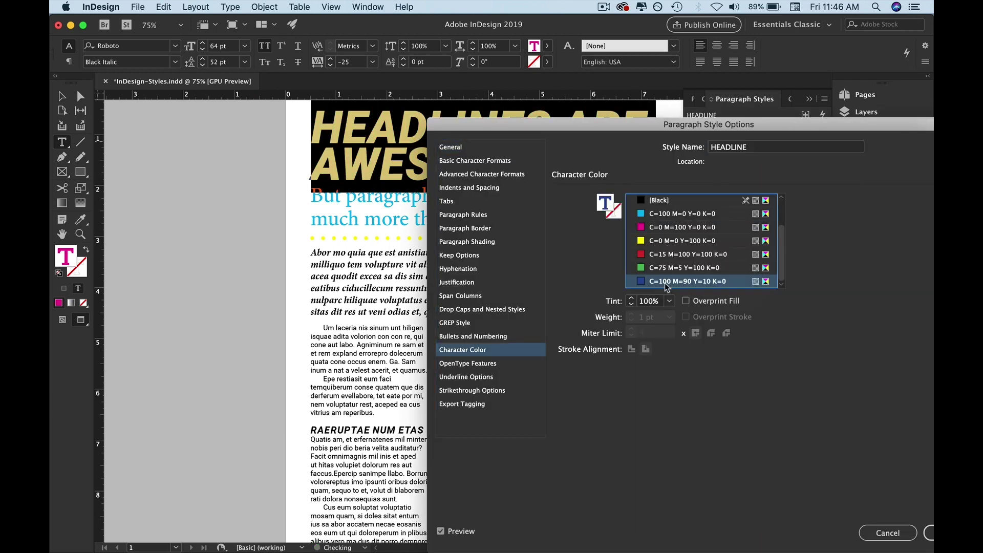
{"action": "left_click", "coordinate": [930, 532]}
{"action": "key", "text": "Escape"}
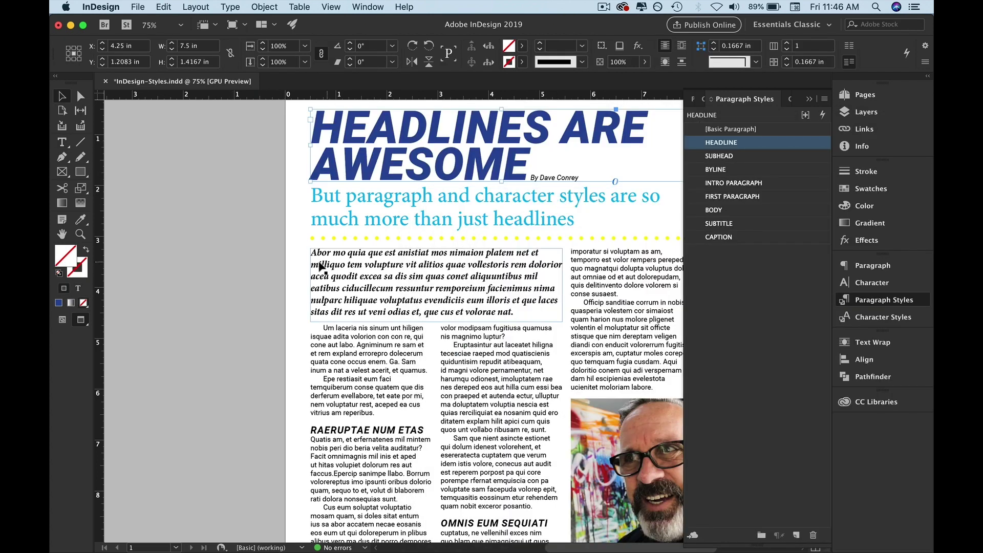
{"action": "left_click", "coordinate": [263, 271]}
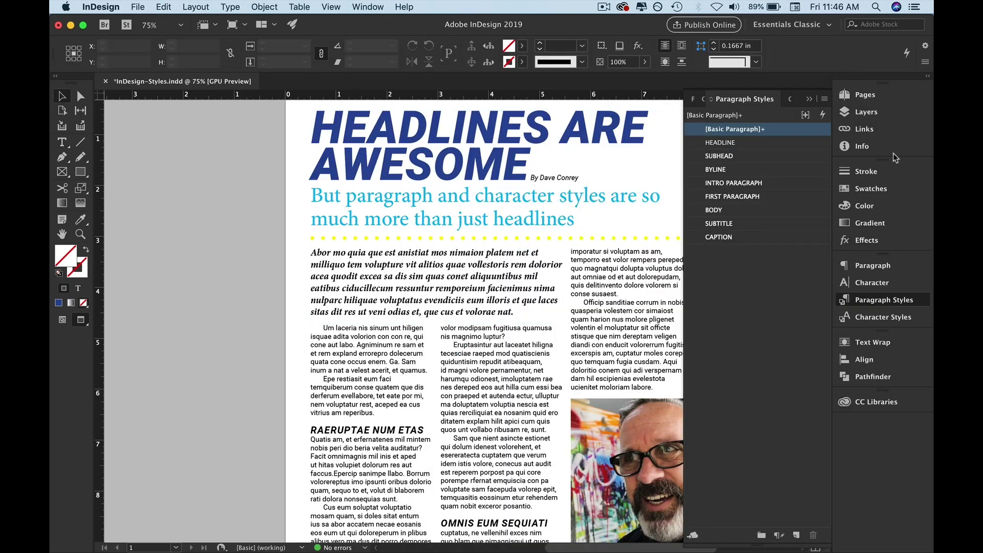
Try yellow, magenta and cyan for the HEADLINE style's text colour, then choose green
{"action": "double_click", "coordinate": [777, 145]}
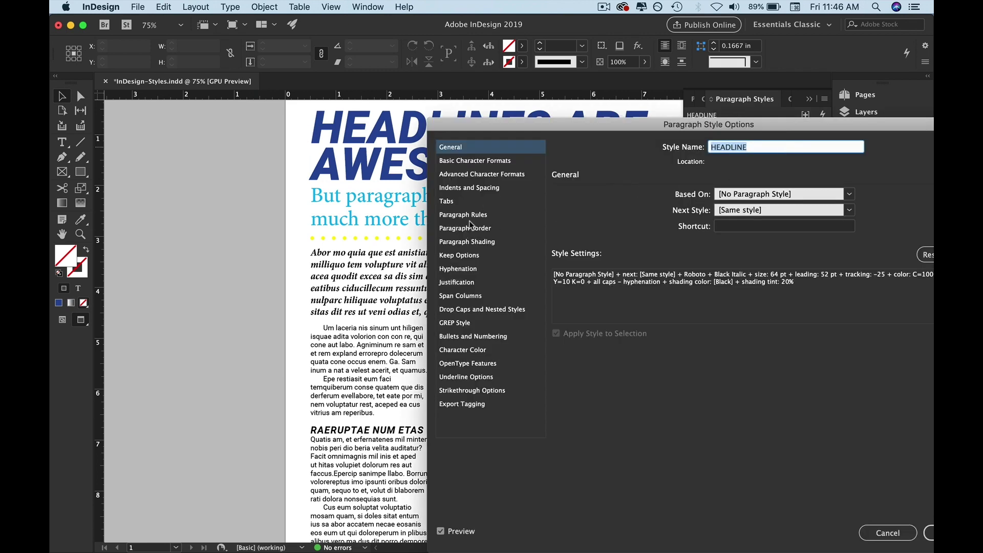
{"action": "left_click", "coordinate": [471, 352]}
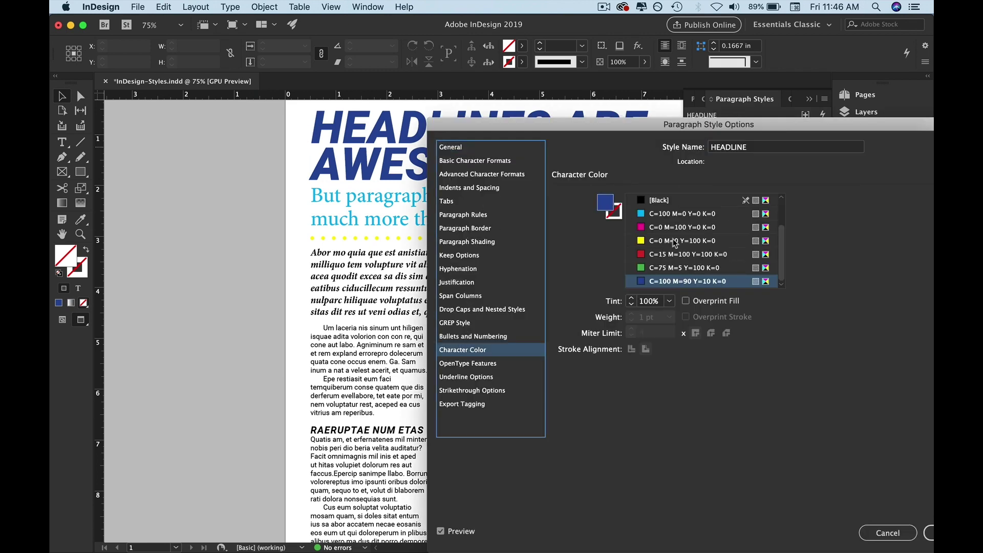
{"action": "left_click", "coordinate": [675, 241]}
{"action": "left_click", "coordinate": [659, 226]}
{"action": "left_click", "coordinate": [684, 214]}
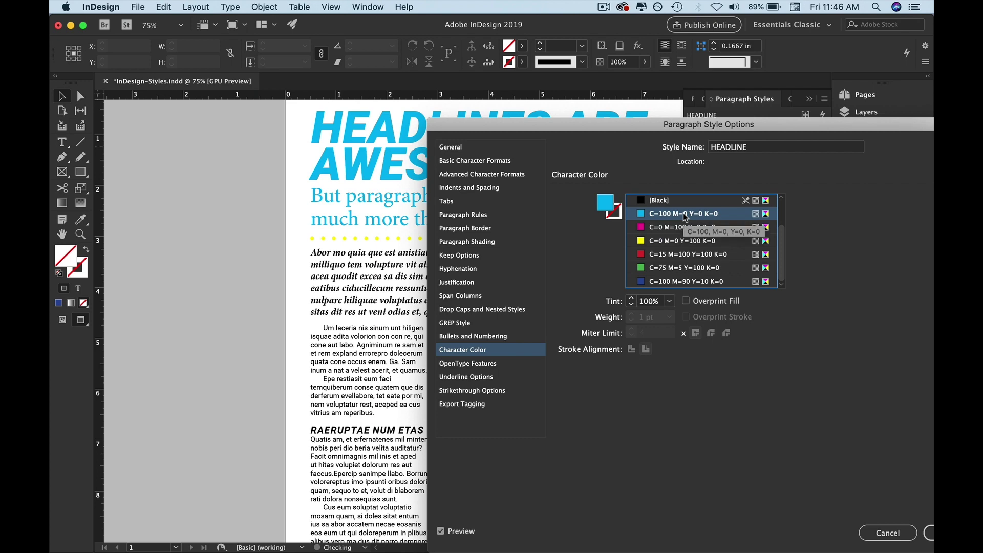
{"action": "left_click", "coordinate": [684, 266]}
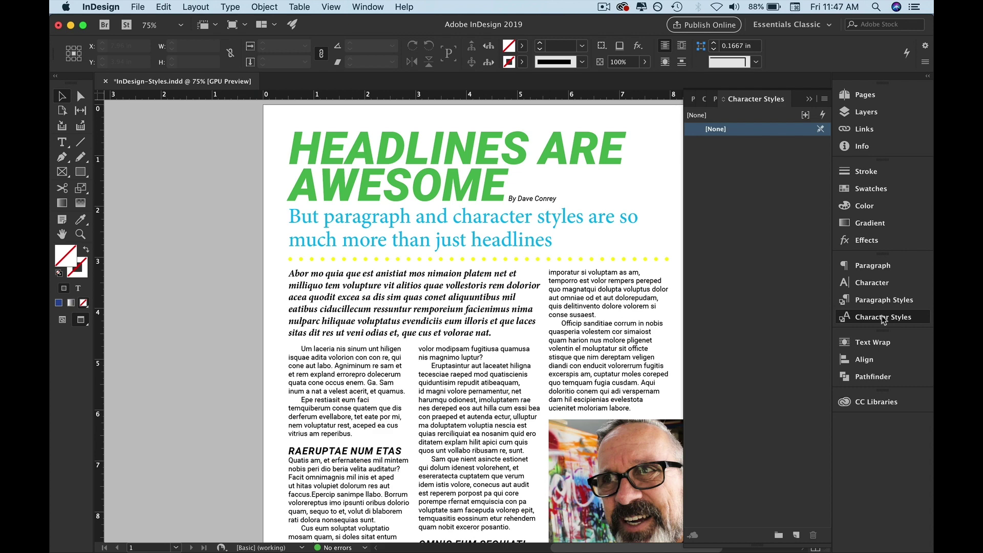
Set the word 'paragraph' in the subtitle to Medium Italic
{"action": "triple_click", "coordinate": [357, 217]}
{"action": "double_click", "coordinate": [358, 217]}
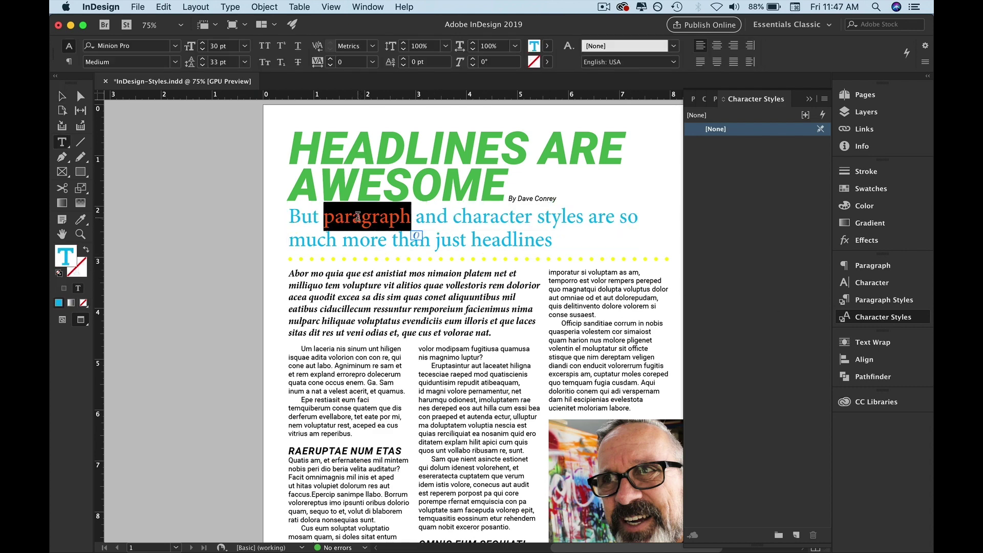
{"action": "left_click", "coordinate": [168, 61]}
{"action": "left_click", "coordinate": [176, 62]}
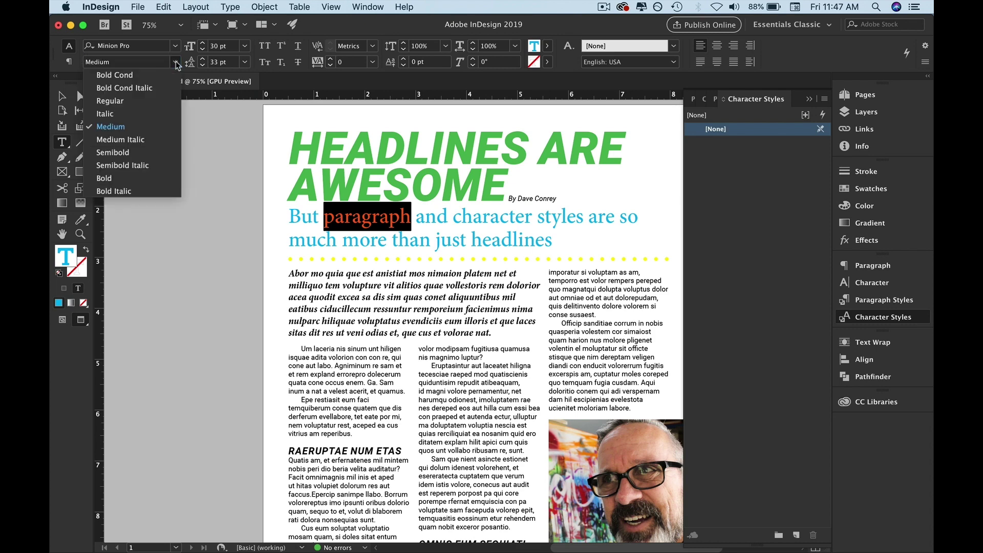
{"action": "left_click", "coordinate": [129, 140]}
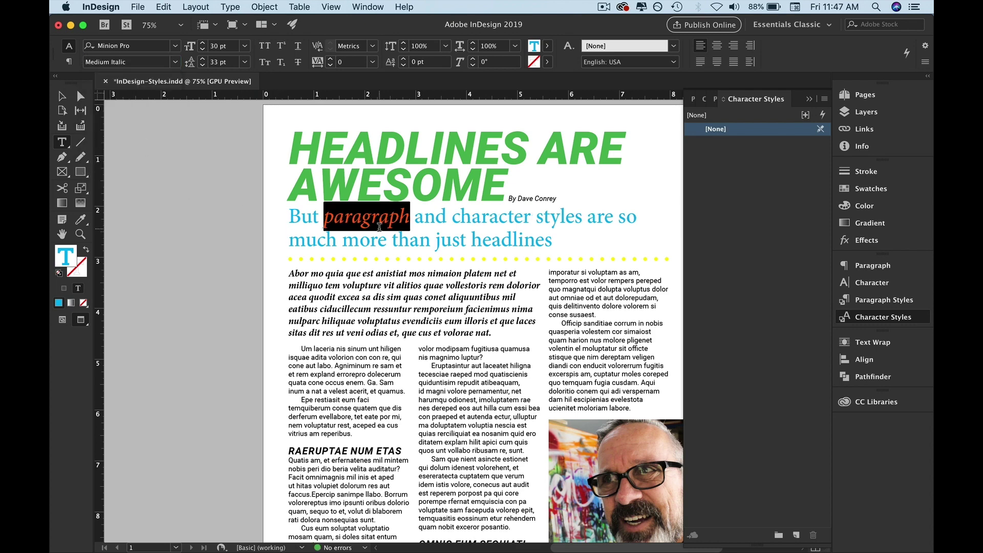
Create a new character style named DUMB REASON FOR ITALICS from the italic word
{"action": "left_click", "coordinate": [824, 98]}
{"action": "left_click", "coordinate": [745, 107]}
{"action": "type", "text": "dum"}
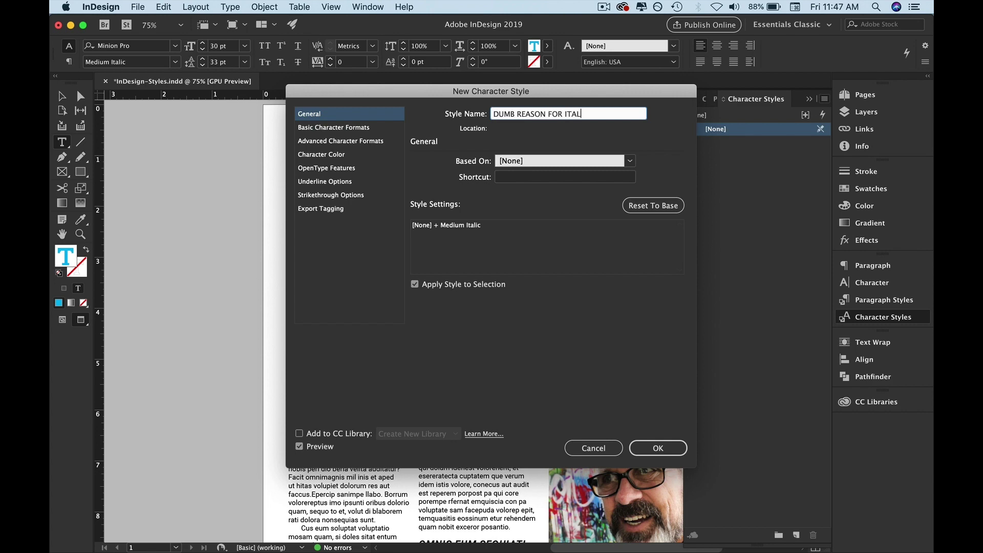
{"action": "type", "text": "S"}
{"action": "left_click", "coordinate": [653, 445]}
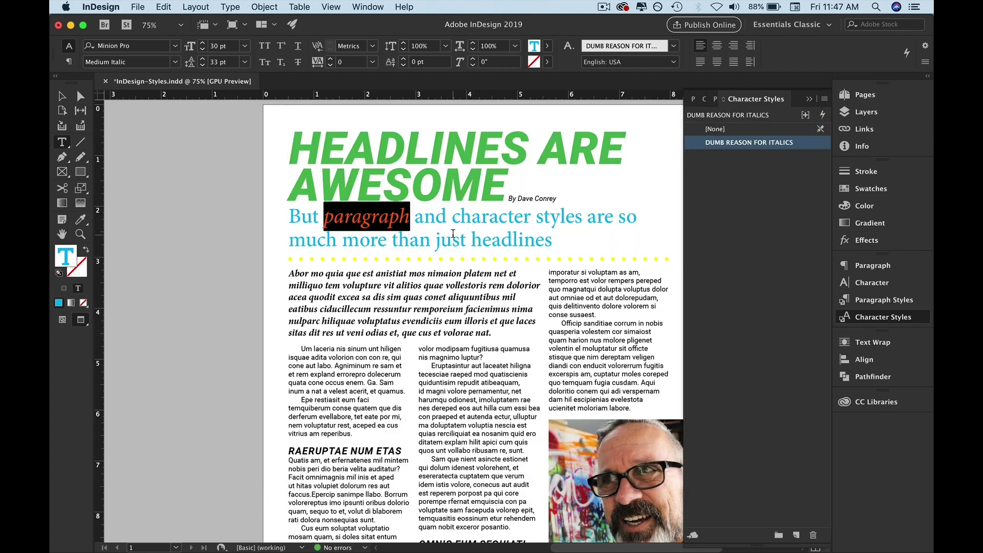
Apply the DUMB REASON FOR ITALICS character style to the word 'character' in the subtitle
{"action": "left_click", "coordinate": [453, 233]}
{"action": "triple_click", "coordinate": [480, 220]}
{"action": "left_click", "coordinate": [480, 221]}
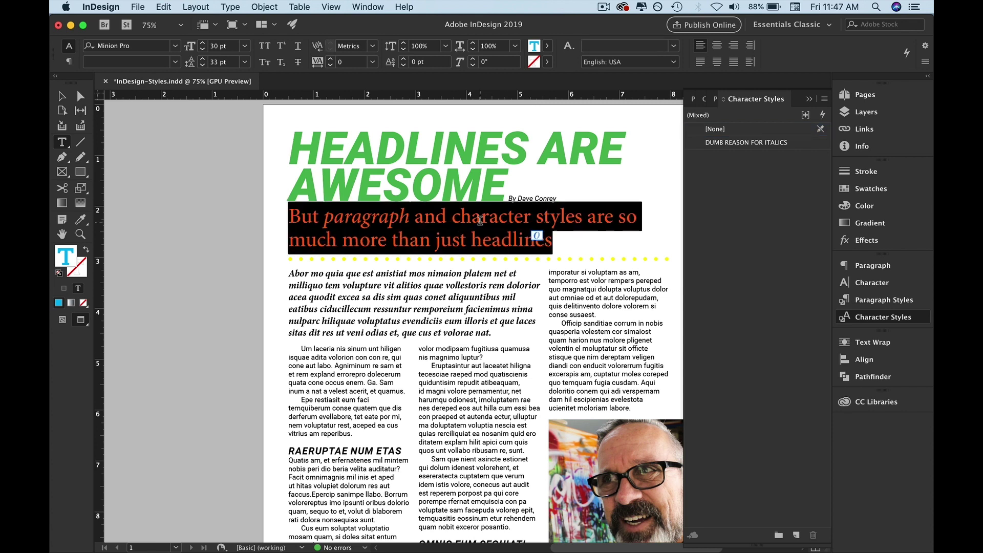
{"action": "left_click", "coordinate": [481, 219]}
{"action": "double_click", "coordinate": [489, 210]}
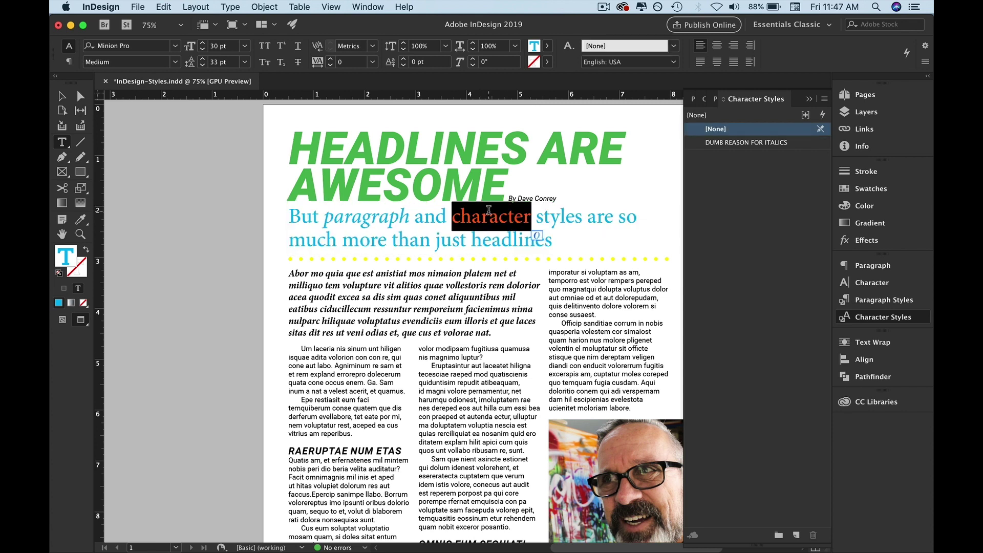
{"action": "left_click", "coordinate": [748, 143]}
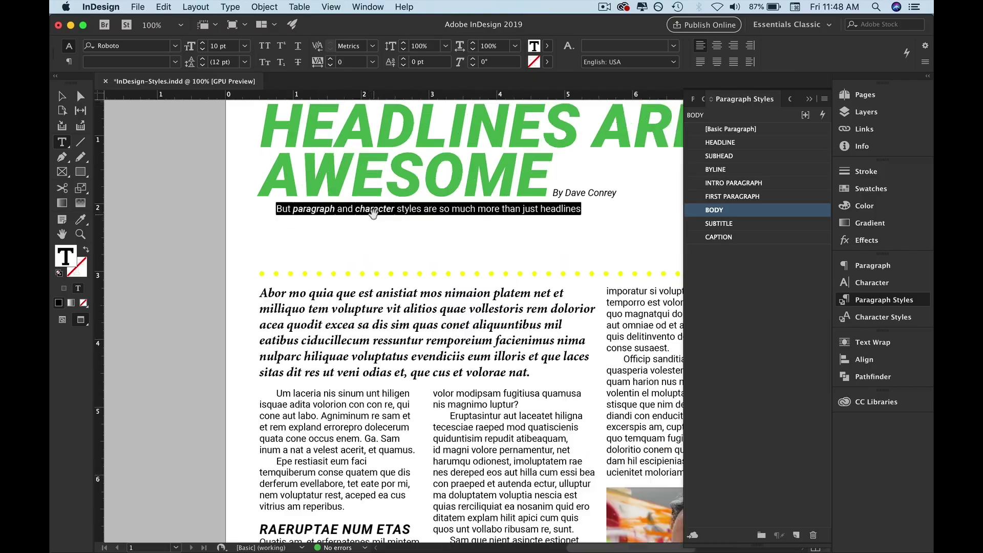
Zoom in on the subtitle and apply the SUBHEAD paragraph style to it
{"action": "key", "text": "super+equal"}
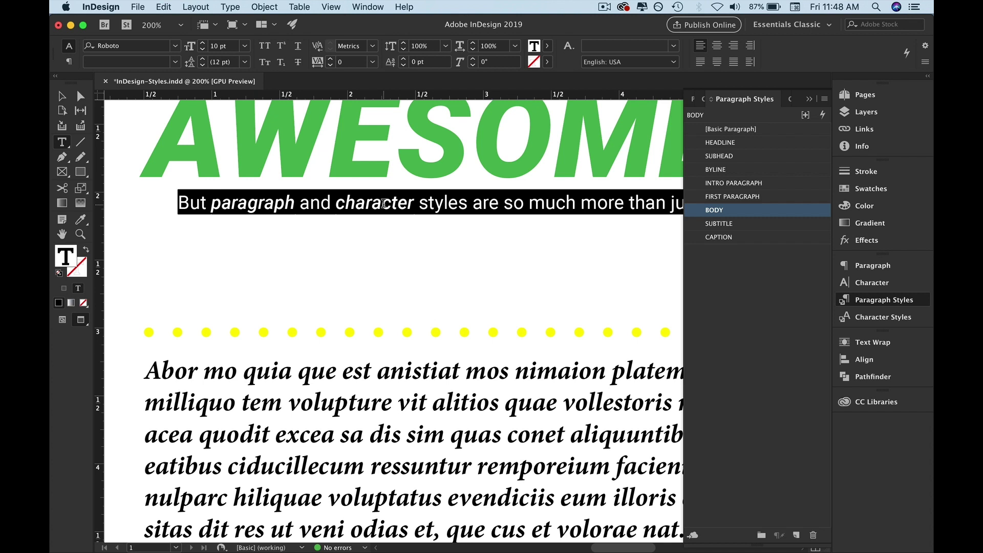
{"action": "left_click", "coordinate": [770, 158]}
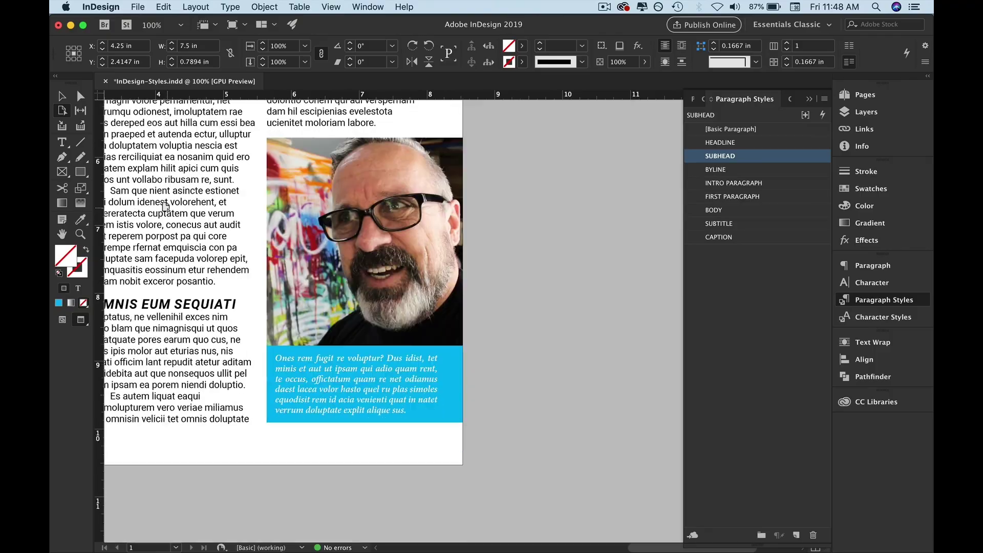
{"action": "scroll", "coordinate": [389, 373], "scroll_direction": "down", "scroll_amount": 1}
{"action": "left_click", "coordinate": [62, 96]}
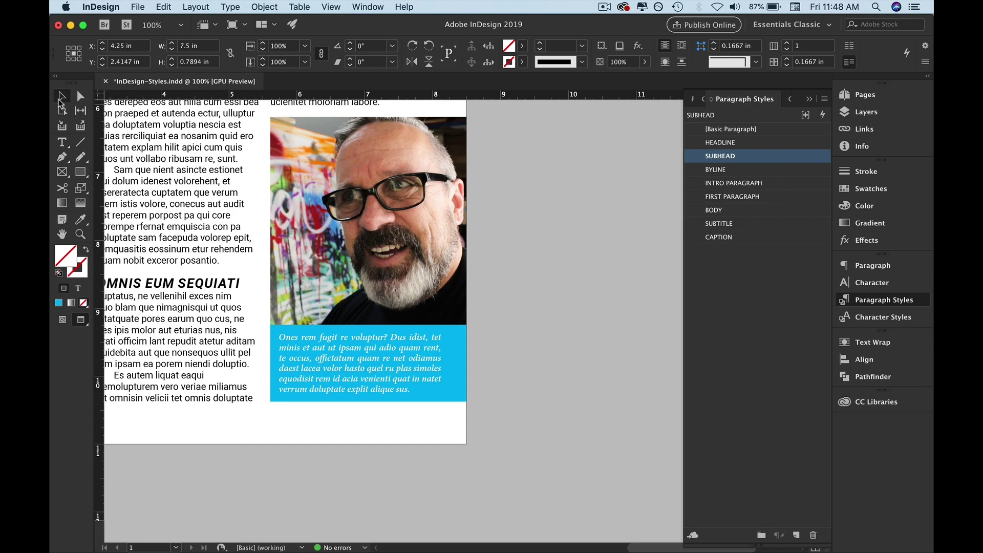
{"action": "left_click", "coordinate": [453, 359]}
{"action": "scroll", "coordinate": [453, 359], "scroll_direction": "up", "scroll_amount": 3}
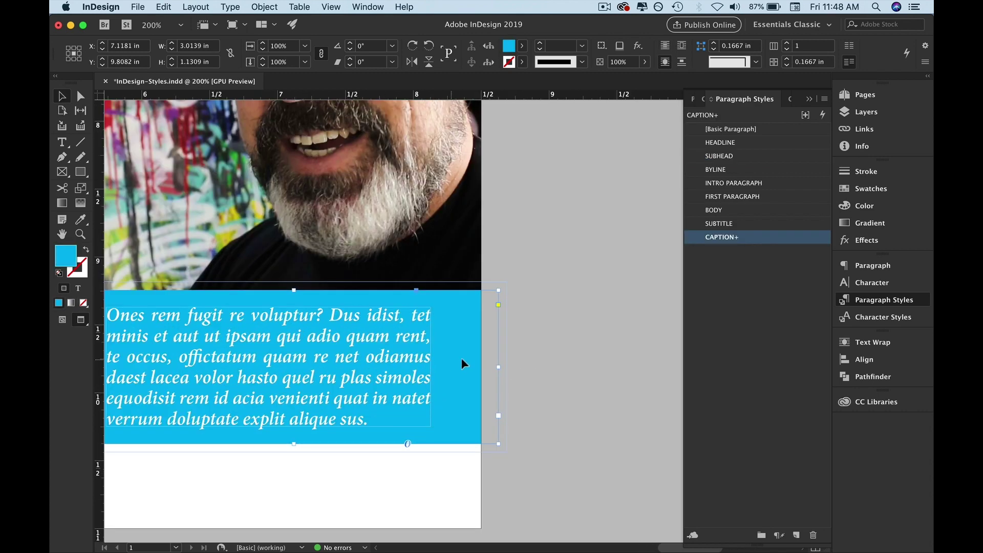
{"action": "scroll", "coordinate": [279, 330], "scroll_direction": "left", "scroll_amount": 5}
{"action": "scroll", "coordinate": [459, 312], "scroll_direction": "right", "scroll_amount": 5}
{"action": "scroll", "coordinate": [458, 311], "scroll_direction": "down", "scroll_amount": 3}
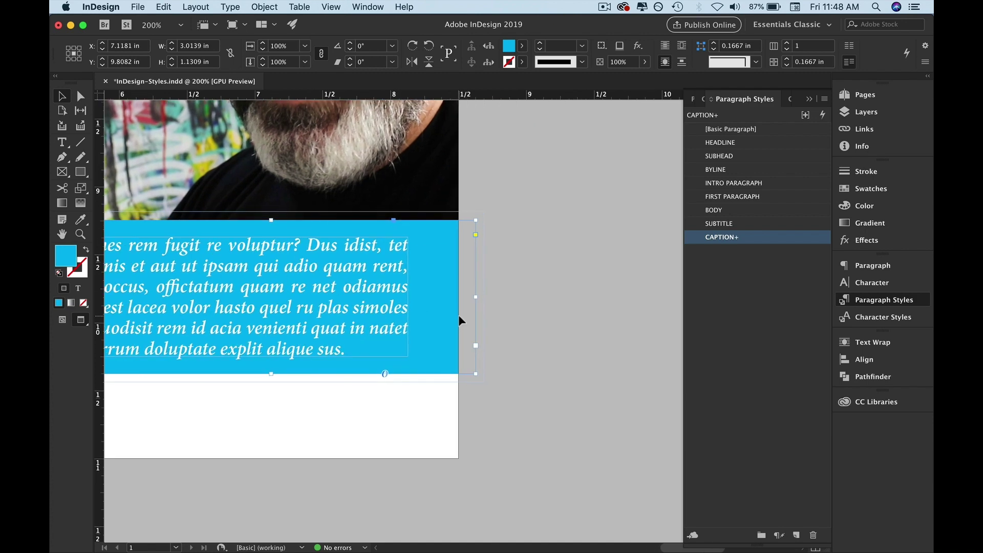
{"action": "scroll", "coordinate": [319, 252], "scroll_direction": "left", "scroll_amount": 6}
{"action": "scroll", "coordinate": [318, 253], "scroll_direction": "down", "scroll_amount": 3}
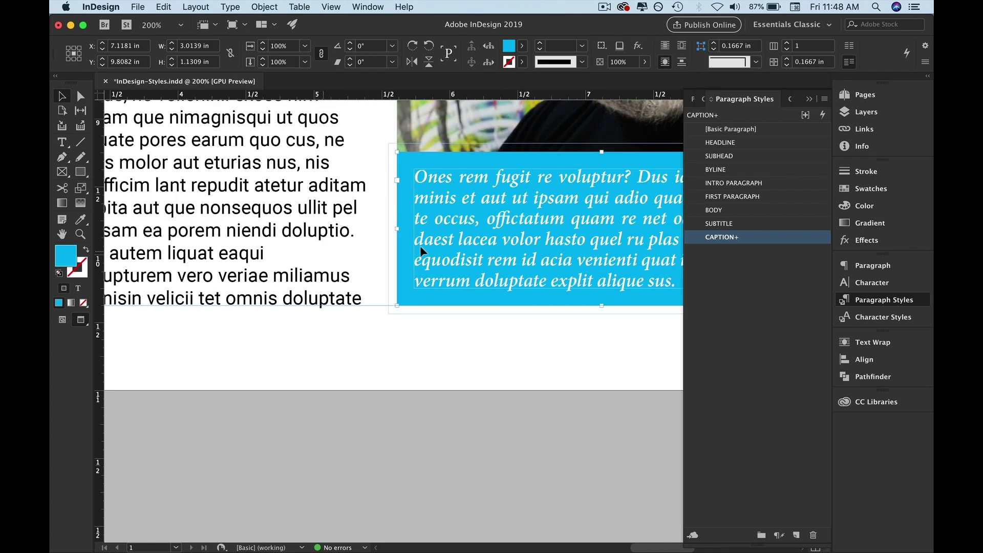
{"action": "left_click_drag", "start_coordinate": [438, 232], "coordinate": [360, 231]}
{"action": "key", "text": "cmd+z"}
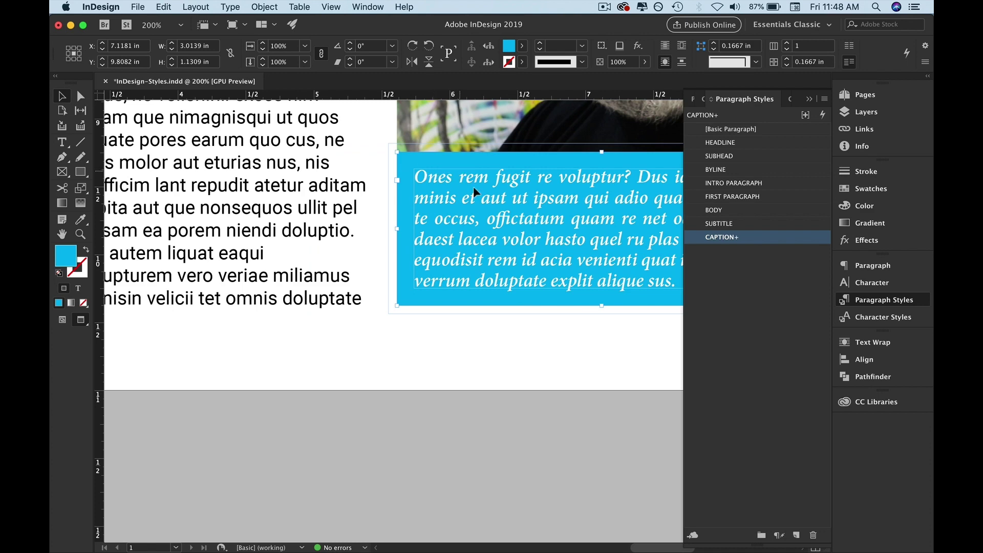
{"action": "scroll", "coordinate": [508, 219], "scroll_direction": "right", "scroll_amount": 5}
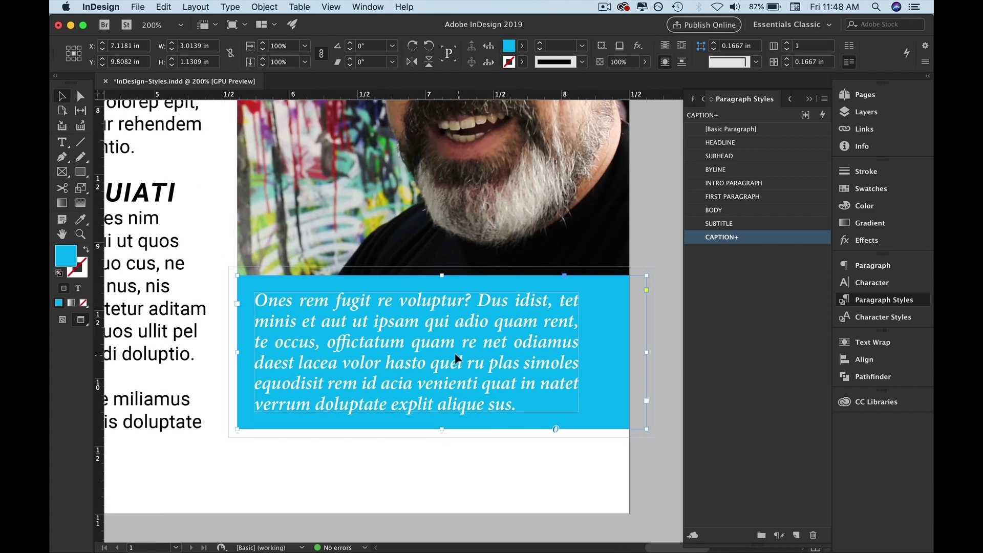